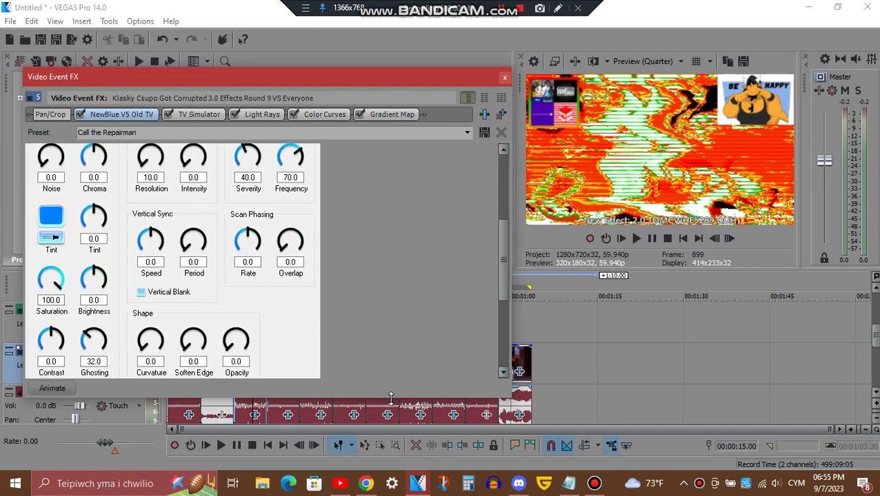
Step: Review the Old TV, TV Simulator, Light Rays and Color Curves settings in the third video clip's effect chain
{"action": "left_click_drag", "start_coordinate": [390, 401], "coordinate": [390, 449]}
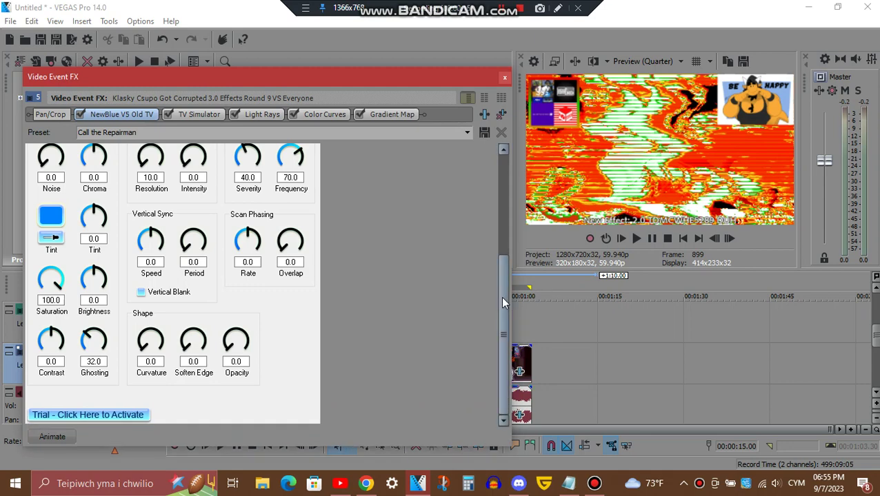
{"action": "left_click_drag", "start_coordinate": [501, 297], "coordinate": [487, 213]}
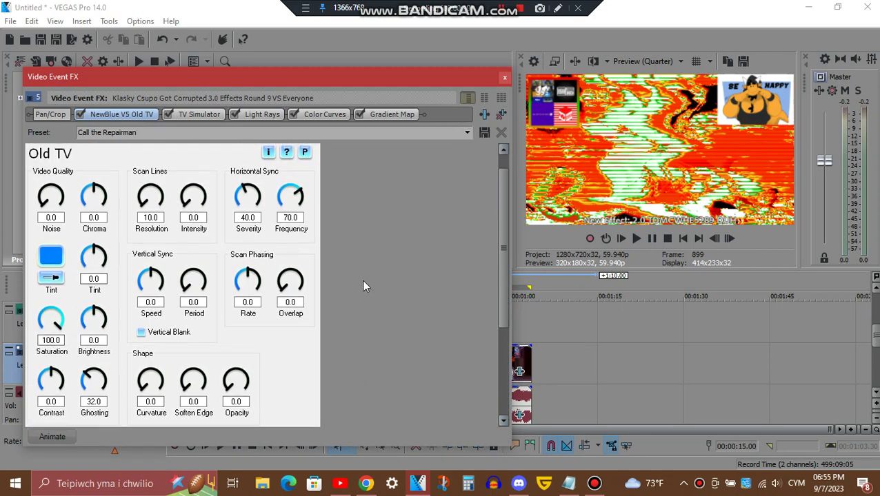
{"action": "left_click", "coordinate": [211, 114]}
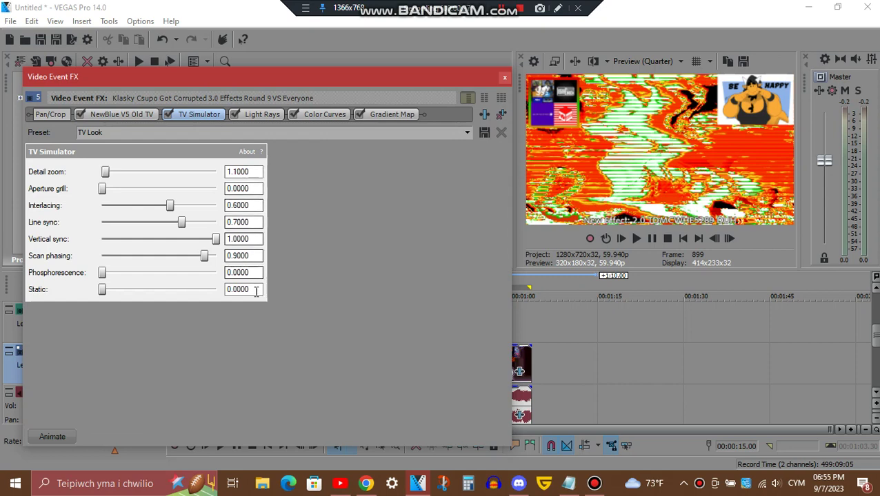
{"action": "left_click", "coordinate": [276, 118]}
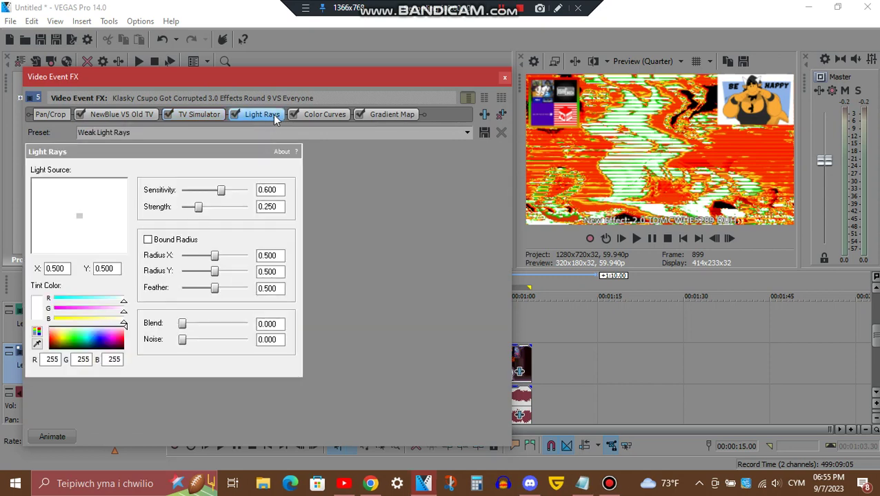
{"action": "left_click", "coordinate": [327, 115]}
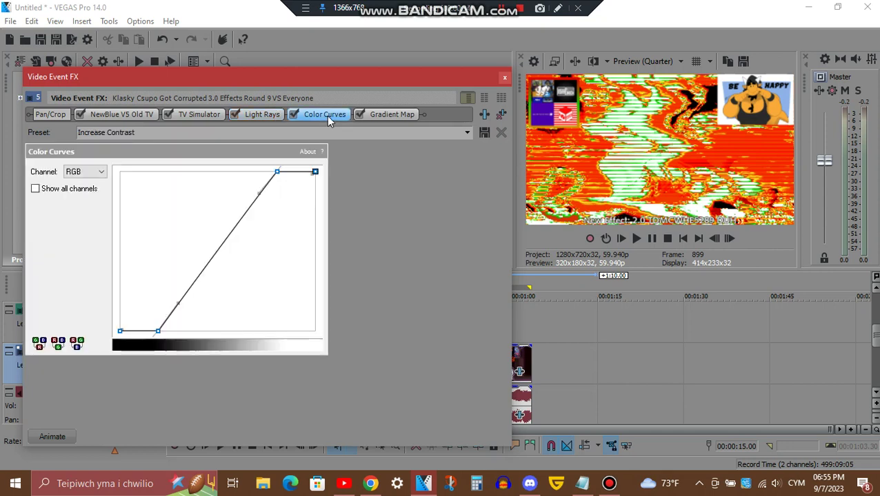
Step: Examine the color of every Gradient Map control point on the third clip, then close its video effects window
{"action": "left_click", "coordinate": [391, 114]}
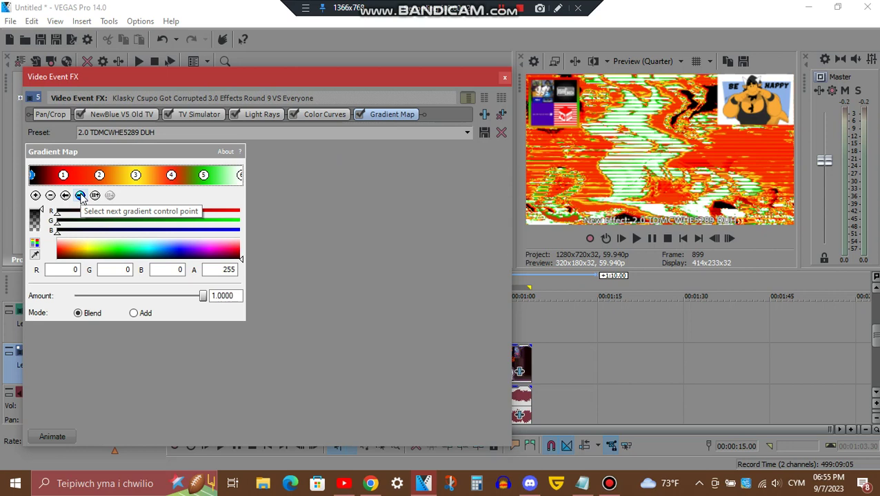
{"action": "left_click", "coordinate": [80, 195]}
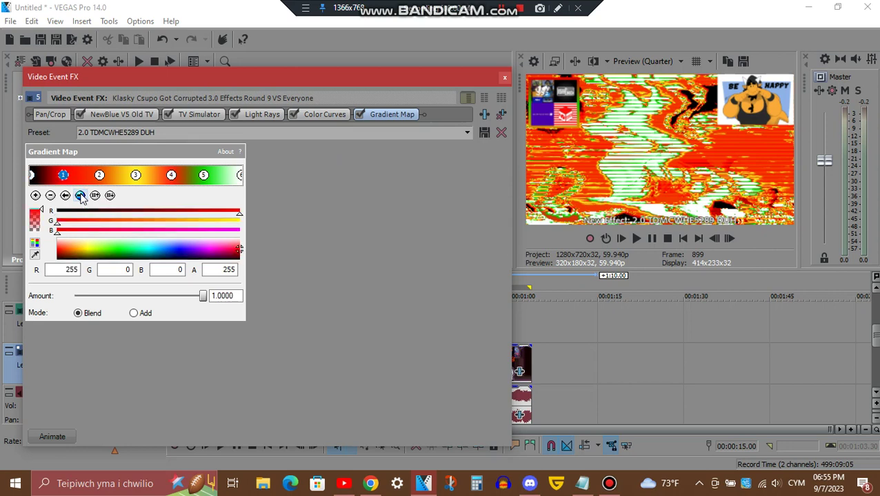
{"action": "left_click", "coordinate": [81, 196]}
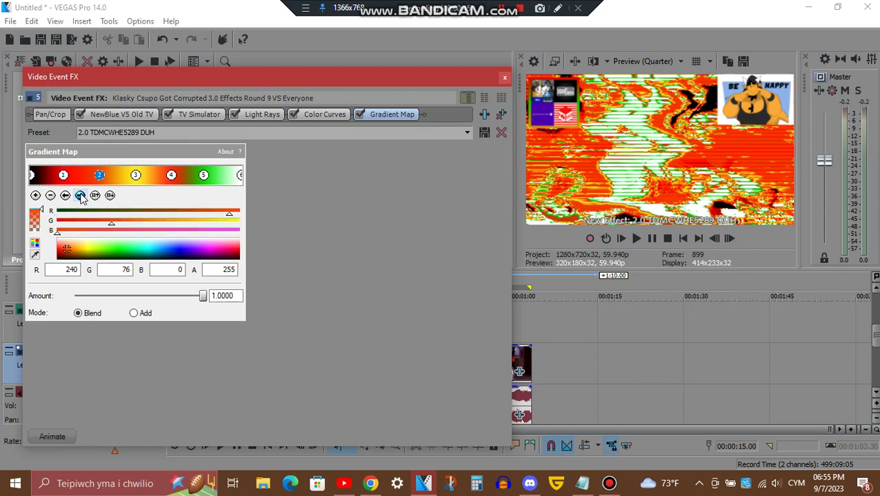
{"action": "left_click", "coordinate": [80, 196]}
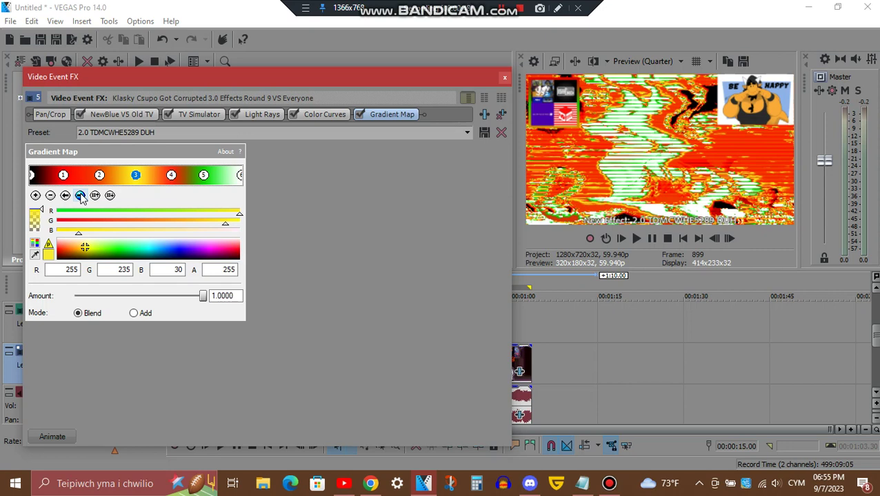
{"action": "left_click", "coordinate": [81, 196]}
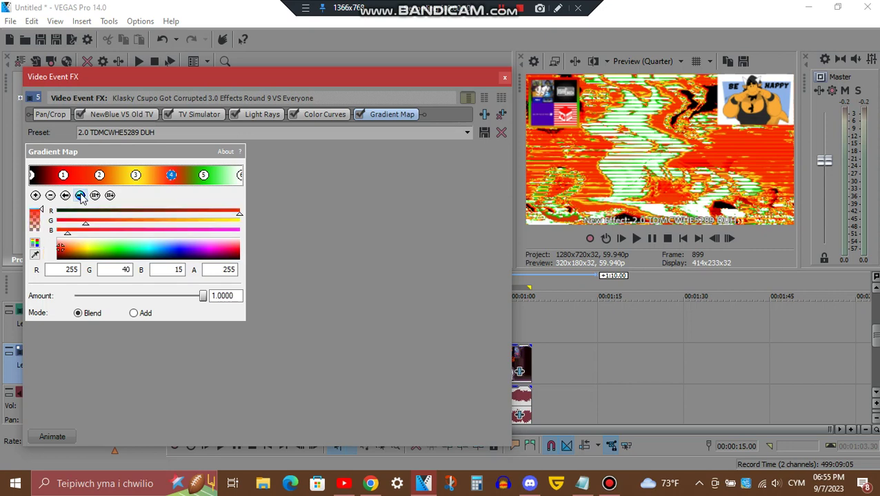
{"action": "left_click", "coordinate": [81, 196]}
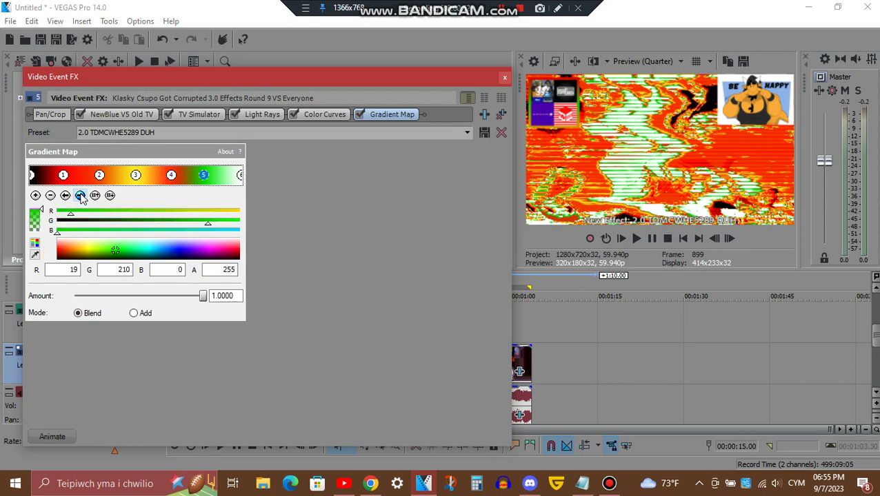
{"action": "left_click", "coordinate": [81, 196]}
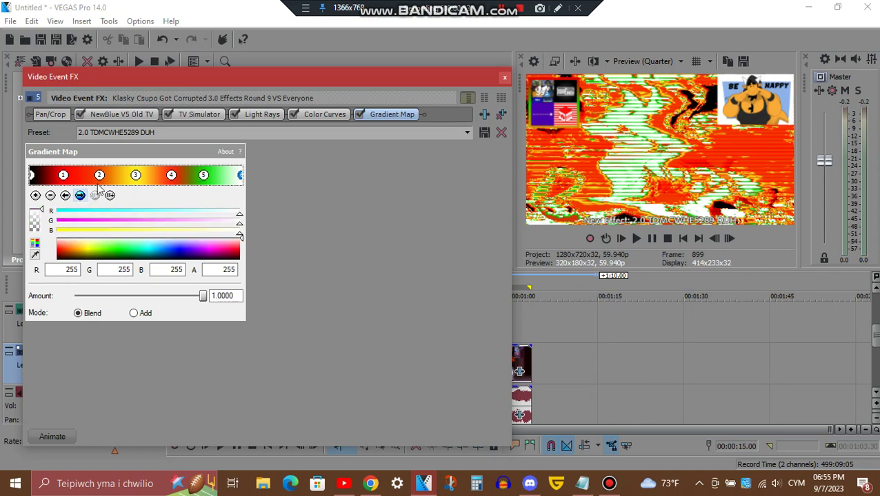
{"action": "left_click", "coordinate": [504, 78]}
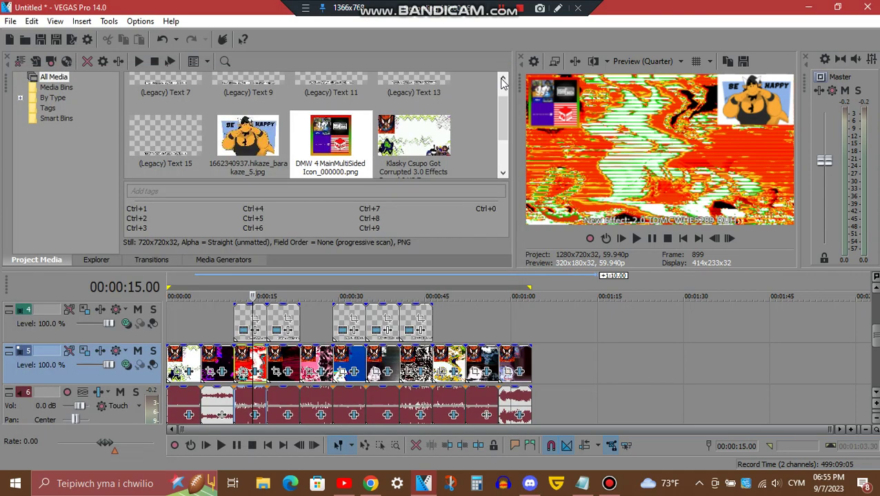
Step: Open the third clip's audio effects and examine both ExpressFX Chorus instances, Amplitude Modulation, Orange Vocoder and Distortion
{"action": "left_click", "coordinate": [254, 416]}
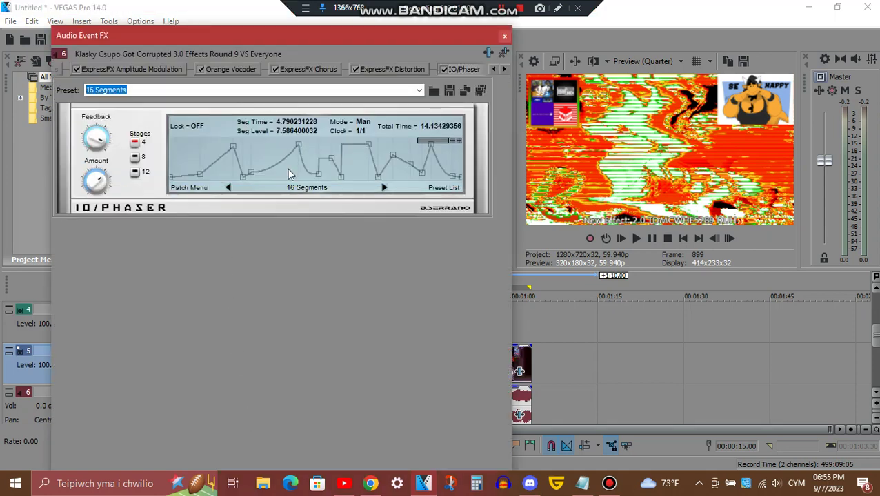
{"action": "left_click", "coordinate": [493, 69]}
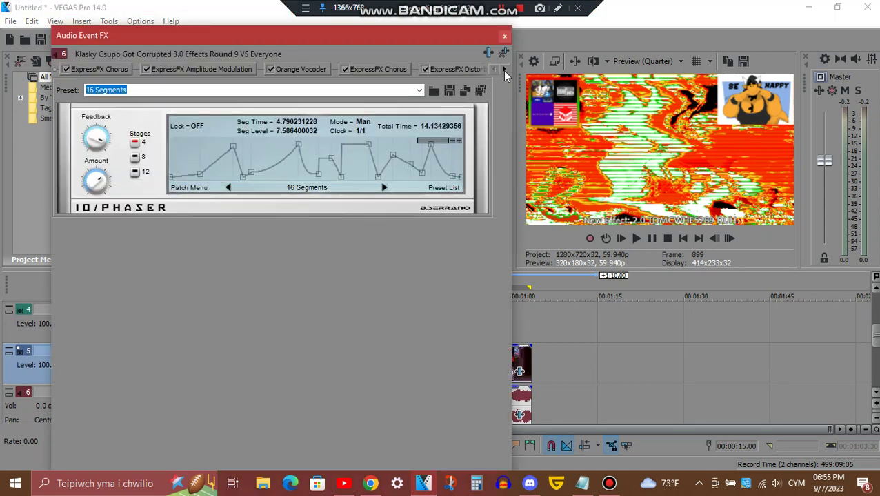
{"action": "left_click_drag", "start_coordinate": [512, 95], "coordinate": [559, 123]}
{"action": "left_click", "coordinate": [117, 70]}
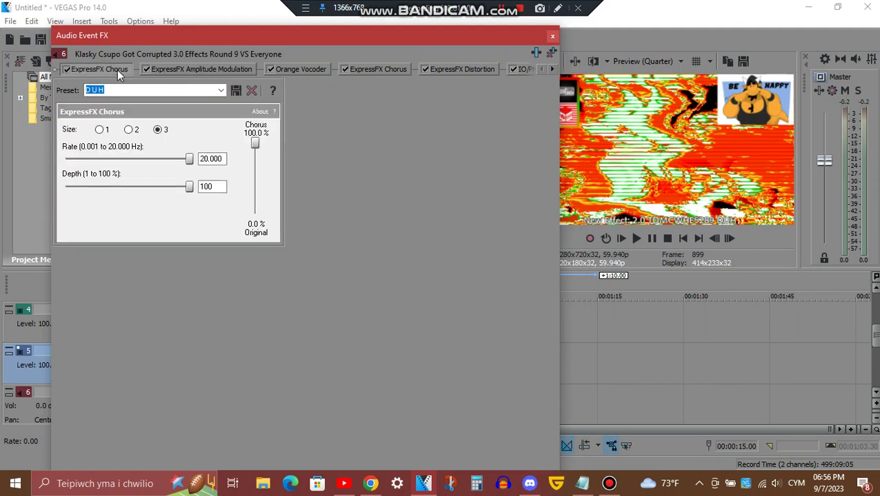
{"action": "left_click", "coordinate": [226, 67]}
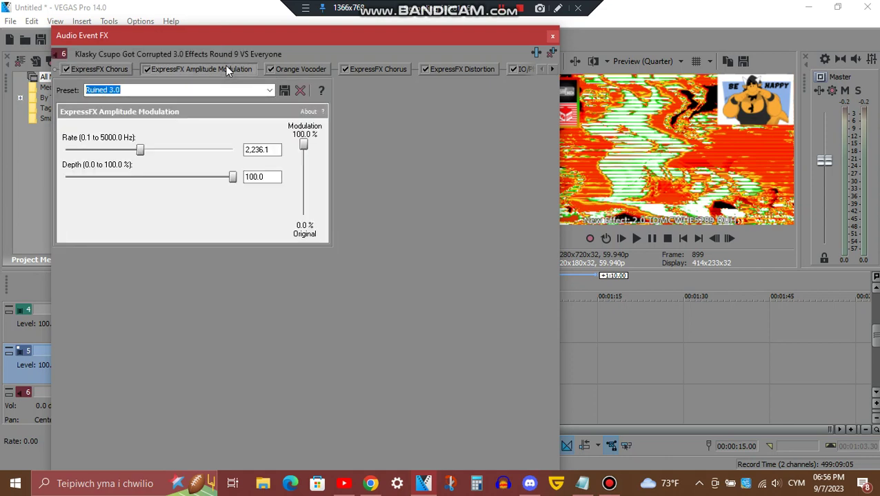
{"action": "left_click", "coordinate": [303, 69]}
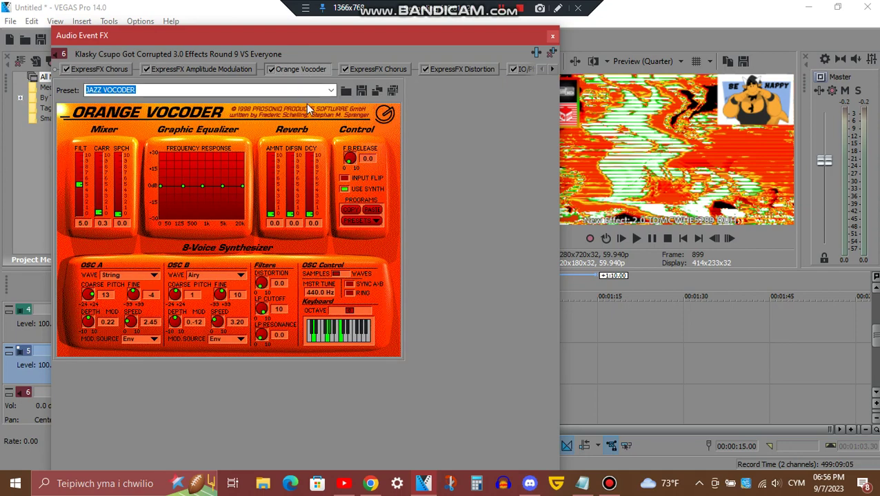
{"action": "left_click", "coordinate": [363, 70]}
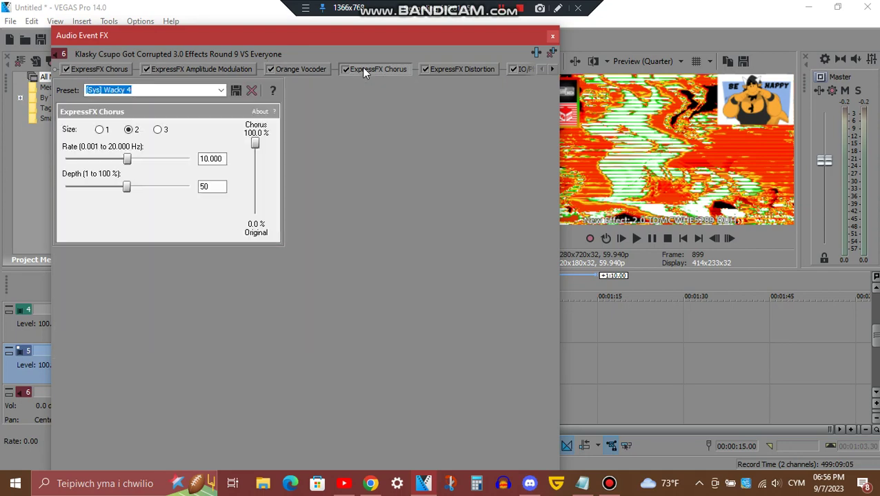
{"action": "left_click", "coordinate": [484, 72]}
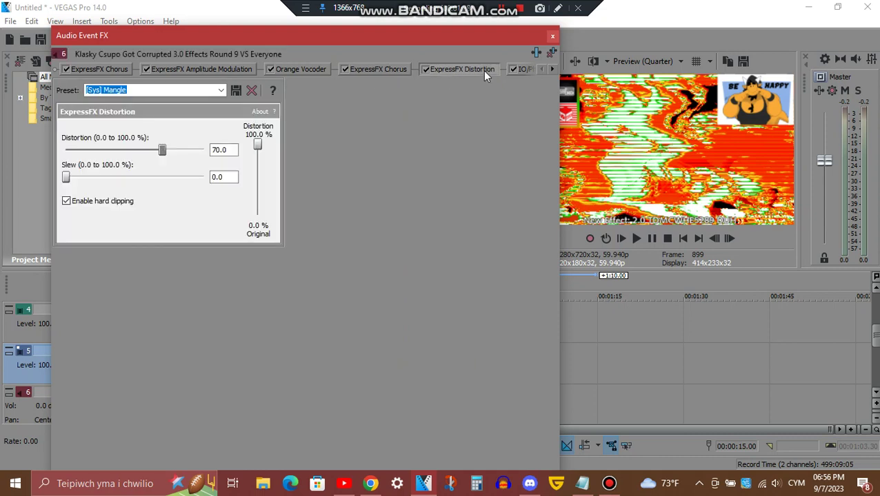
Step: Examine the IO/Phaser, tb_grumblebum and both IL Vocodex audio effects, then close the audio effects window
{"action": "left_click", "coordinate": [550, 69]}
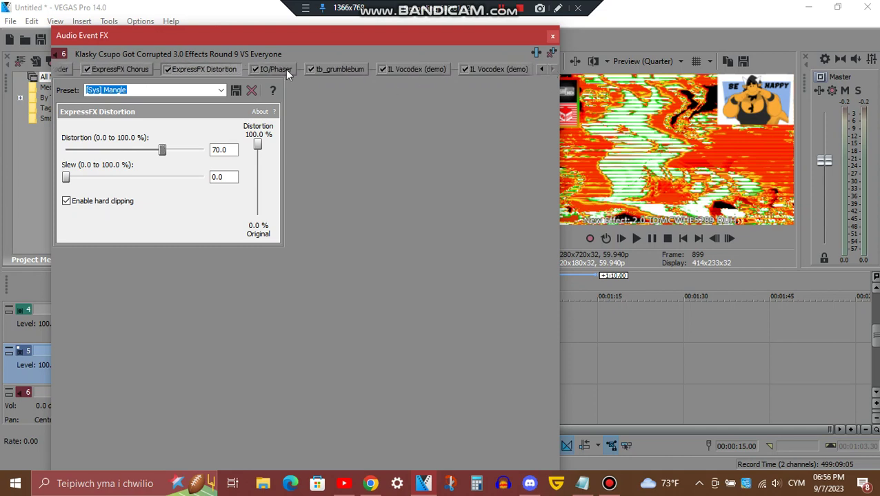
{"action": "left_click", "coordinate": [286, 69]}
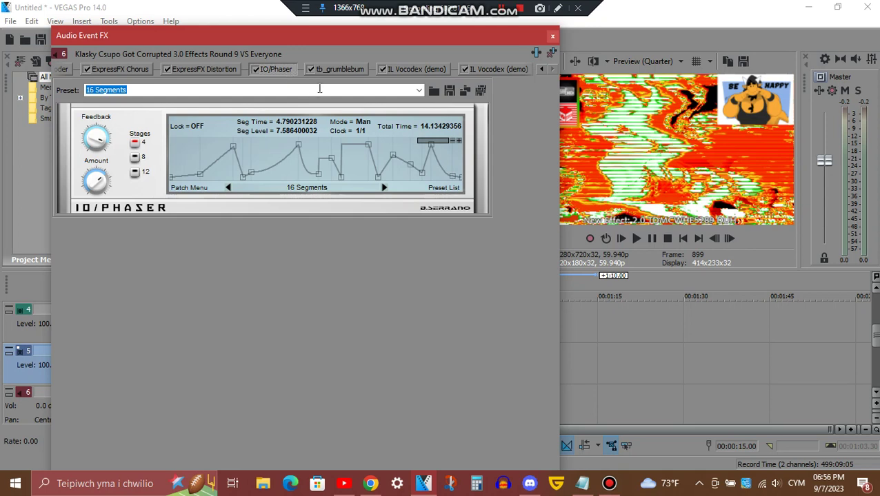
{"action": "left_click", "coordinate": [357, 72]}
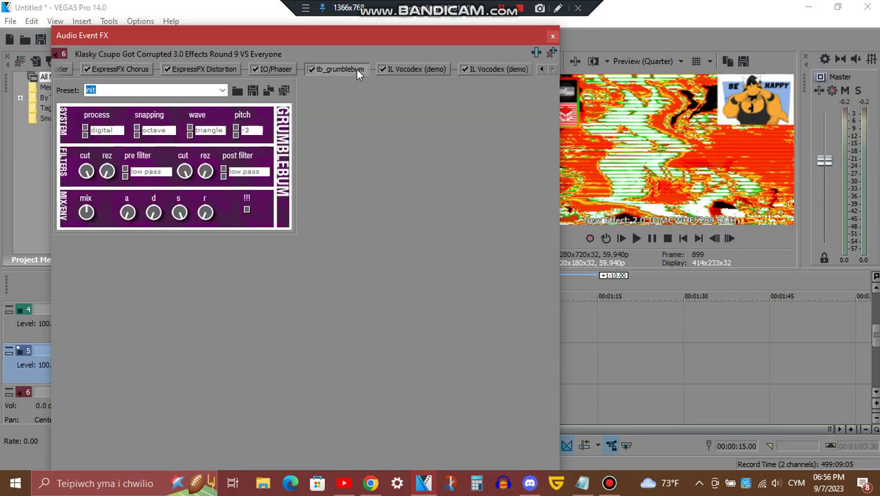
{"action": "left_click", "coordinate": [440, 71]}
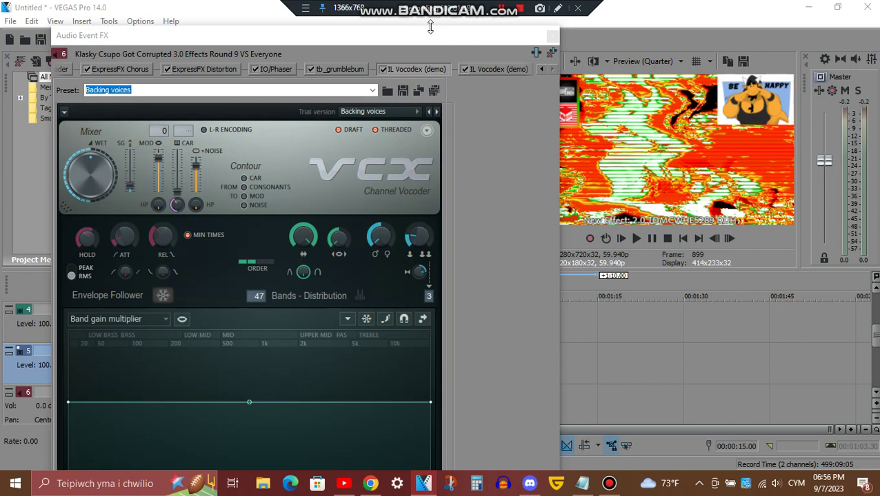
{"action": "left_click_drag", "start_coordinate": [431, 26], "coordinate": [455, 52]}
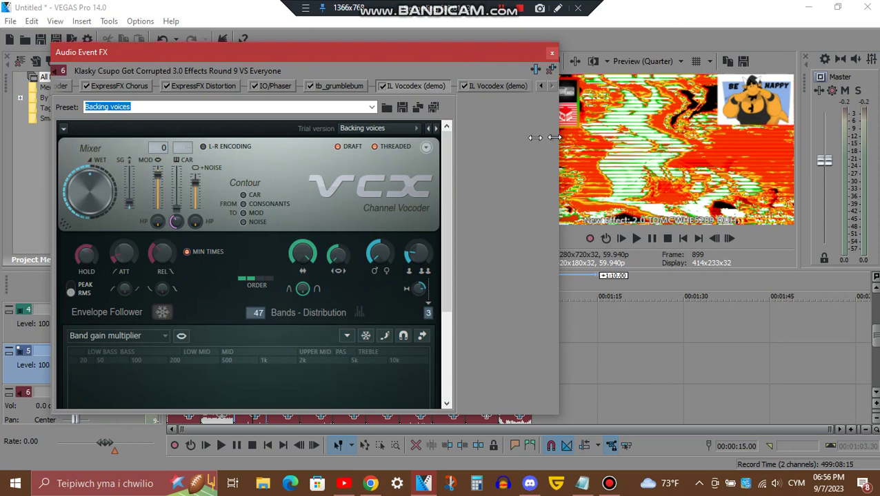
{"action": "left_click_drag", "start_coordinate": [555, 136], "coordinate": [501, 140]}
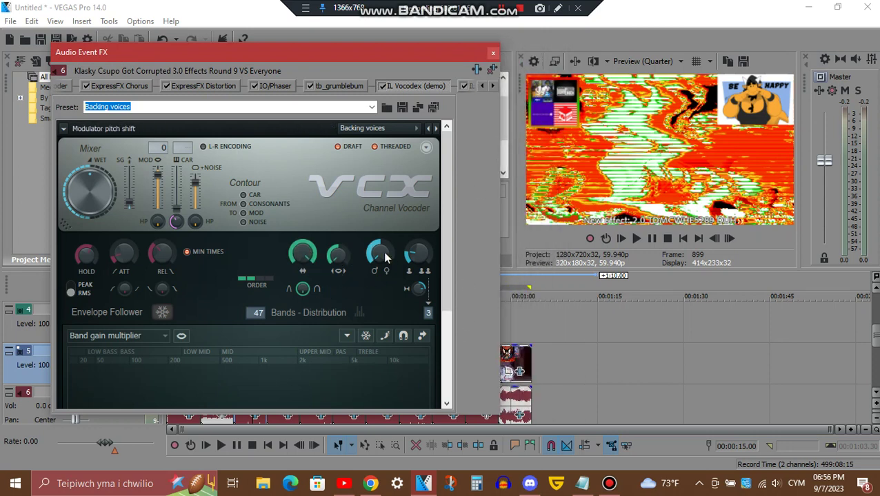
{"action": "left_click", "coordinate": [493, 86]}
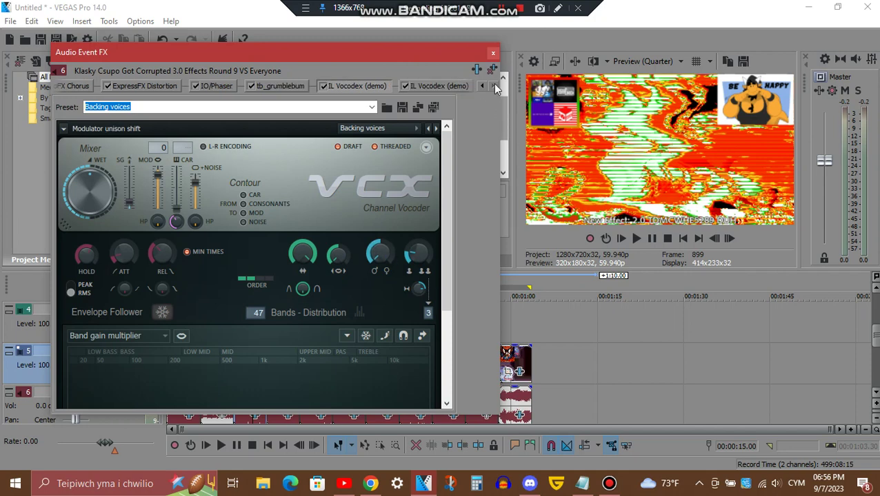
{"action": "left_click", "coordinate": [432, 89]}
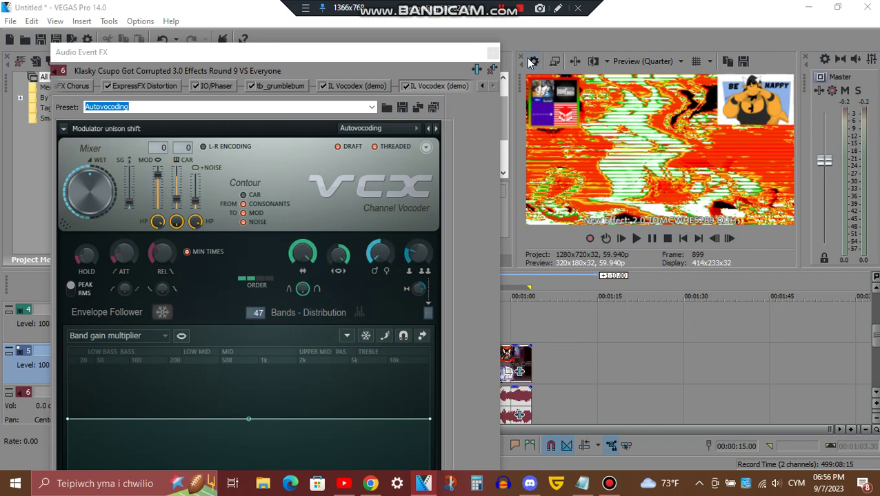
{"action": "left_click", "coordinate": [493, 54]}
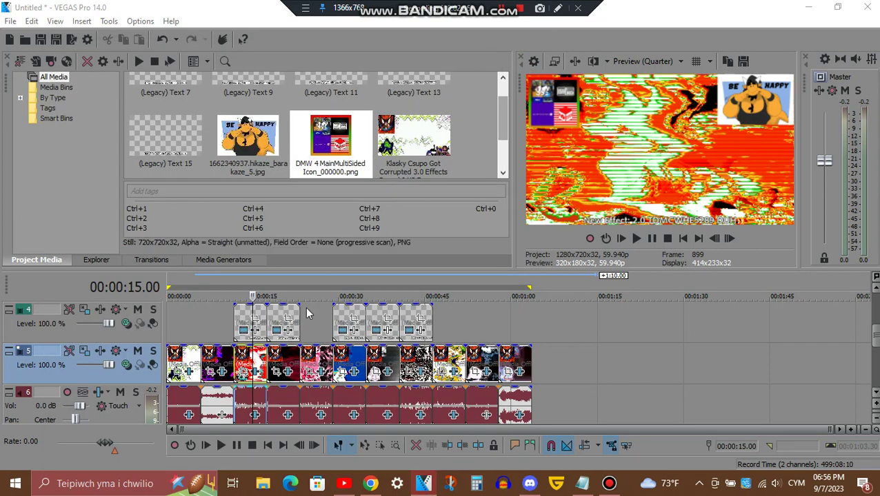
Step: Open the fourth clip's video effects, examine every Gradient Map control point's color and the TV Simulator settings, then close the window
{"action": "left_click", "coordinate": [291, 372]}
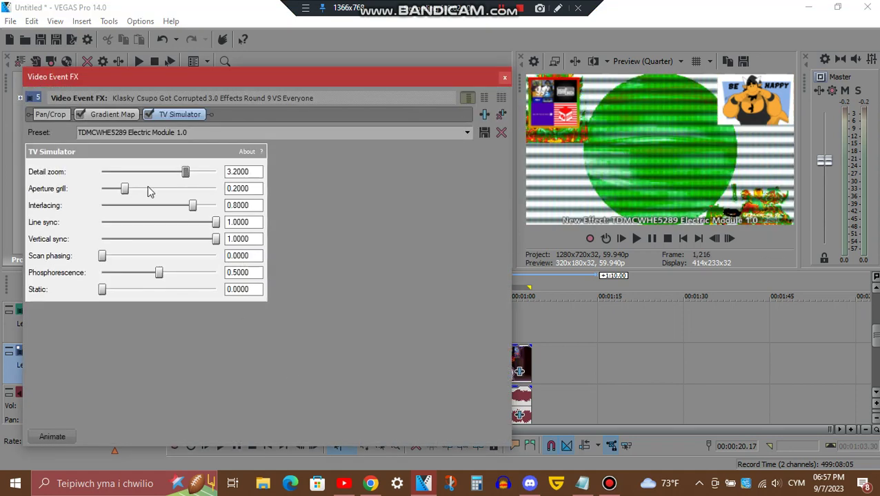
{"action": "left_click", "coordinate": [111, 115]}
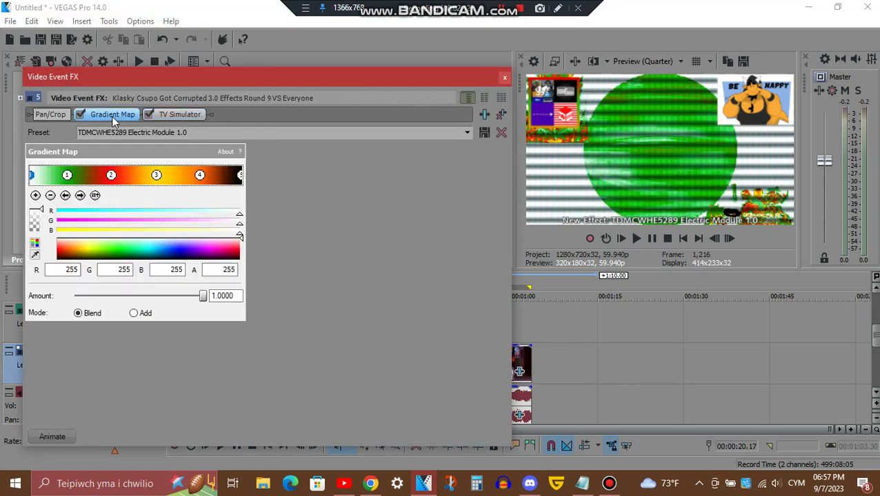
{"action": "left_click", "coordinate": [80, 196]}
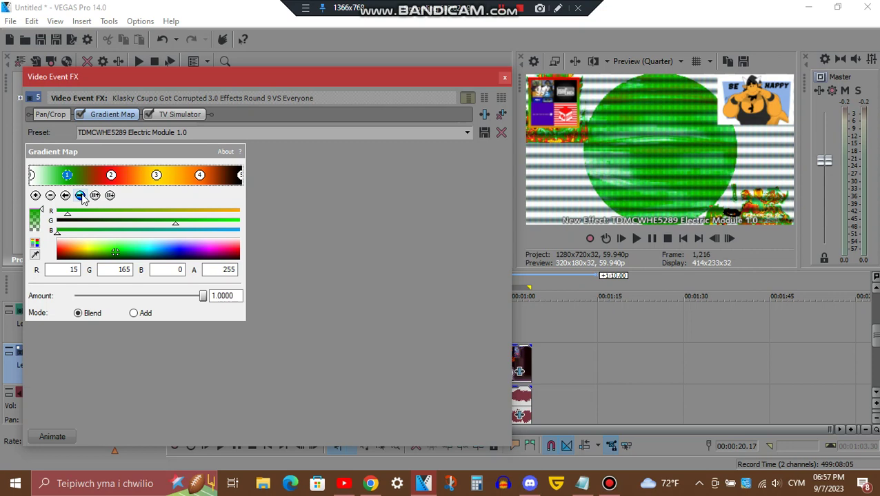
{"action": "left_click", "coordinate": [80, 196]}
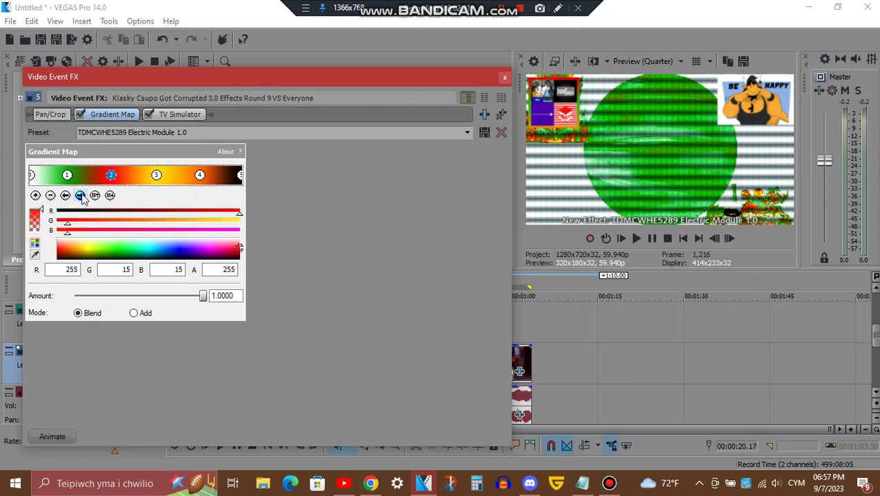
{"action": "left_click", "coordinate": [80, 196]}
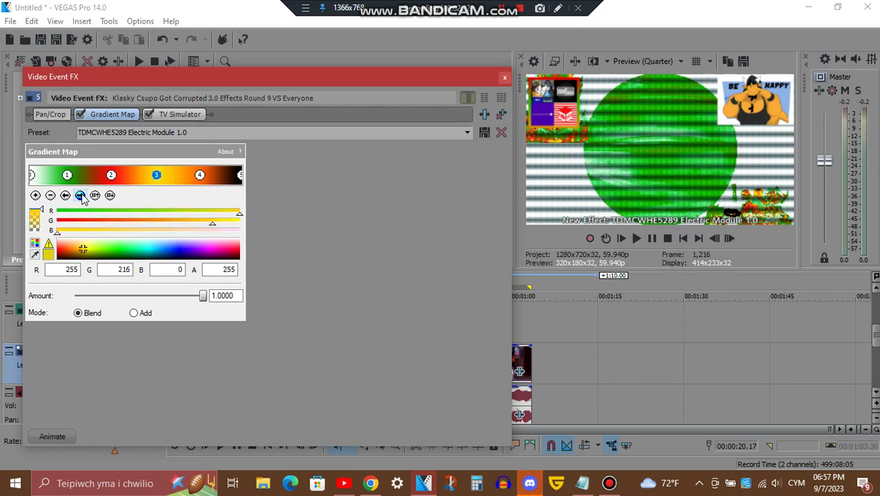
{"action": "left_click", "coordinate": [80, 196]}
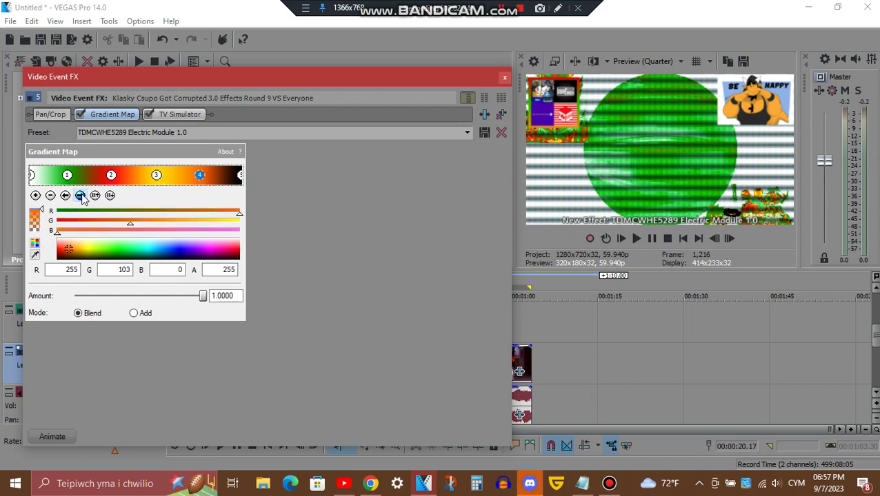
{"action": "left_click", "coordinate": [80, 196]}
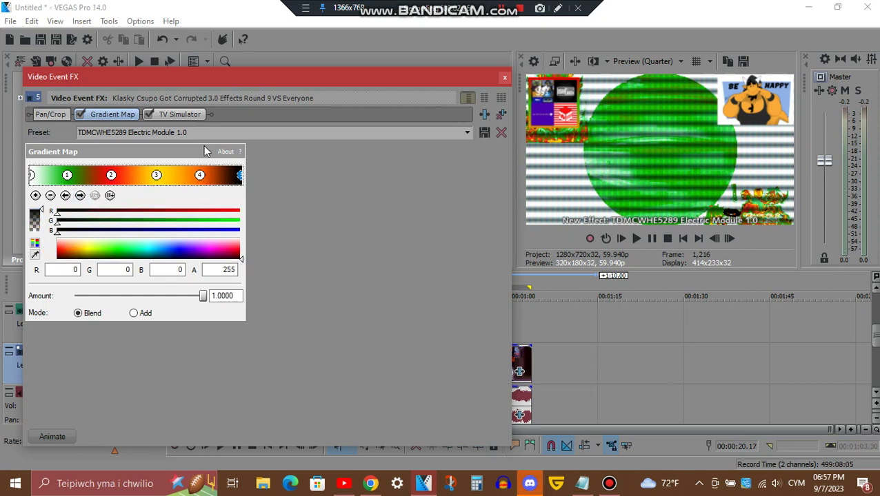
{"action": "left_click", "coordinate": [193, 115]}
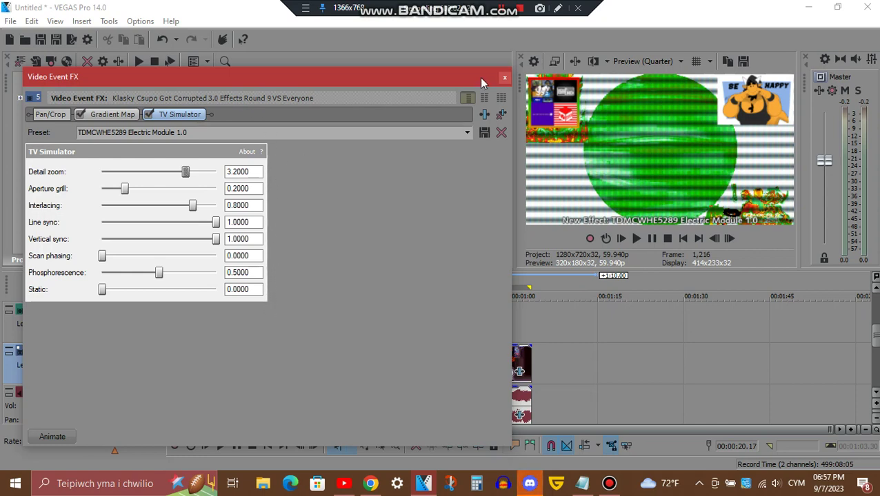
{"action": "left_click", "coordinate": [504, 79]}
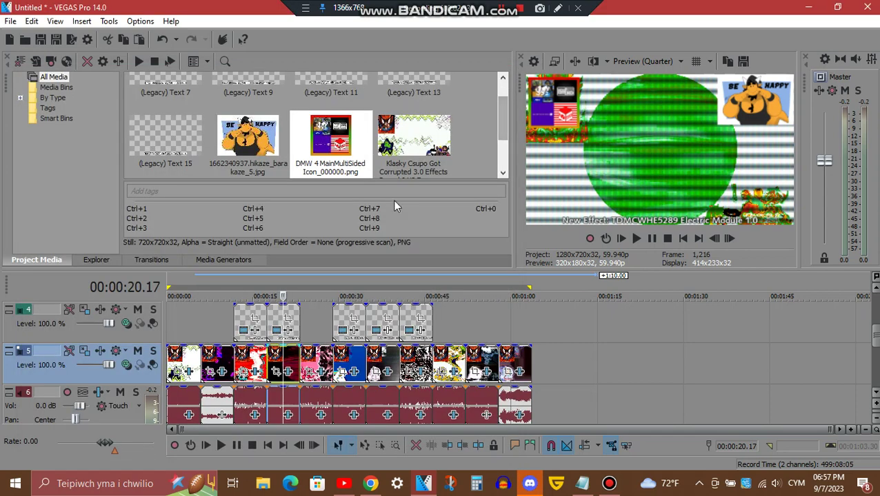
Step: Open the fourth clip's audio effects and examine the ExpressFX Chorus, Amplitude Modulation and Delay settings, then close the window
{"action": "left_click", "coordinate": [288, 416]}
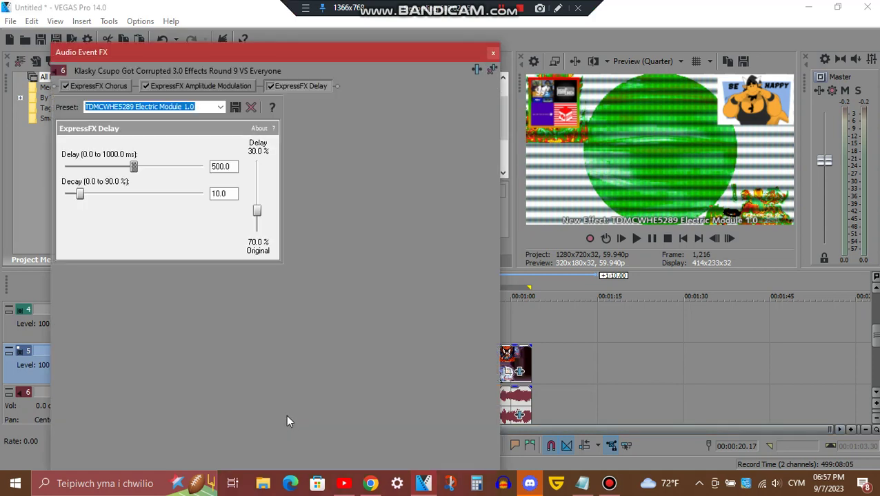
{"action": "left_click", "coordinate": [105, 87]}
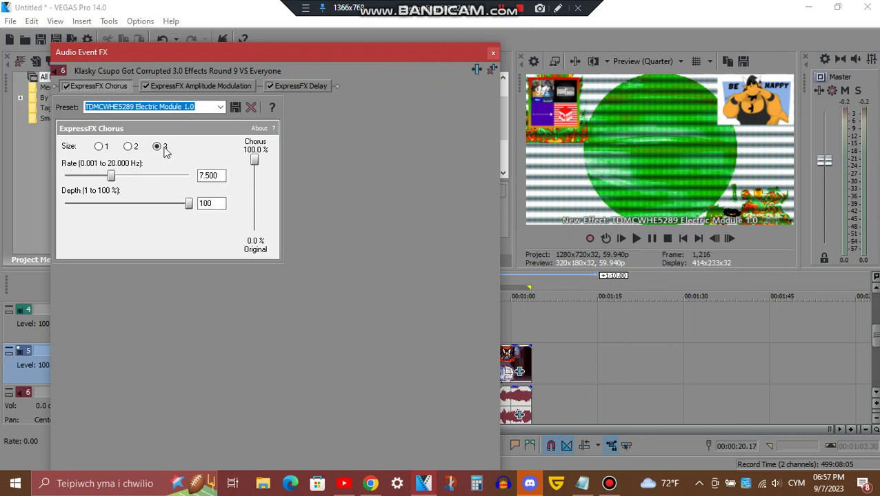
{"action": "left_click", "coordinate": [212, 86]}
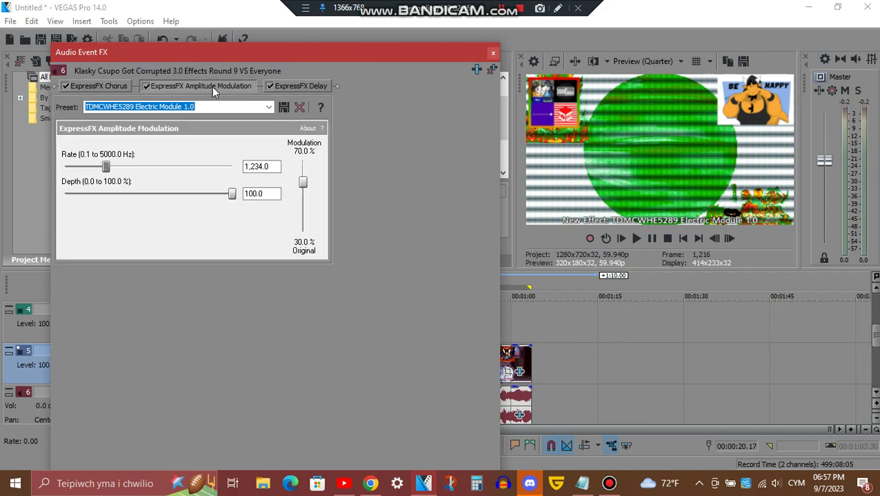
{"action": "left_click", "coordinate": [299, 86]}
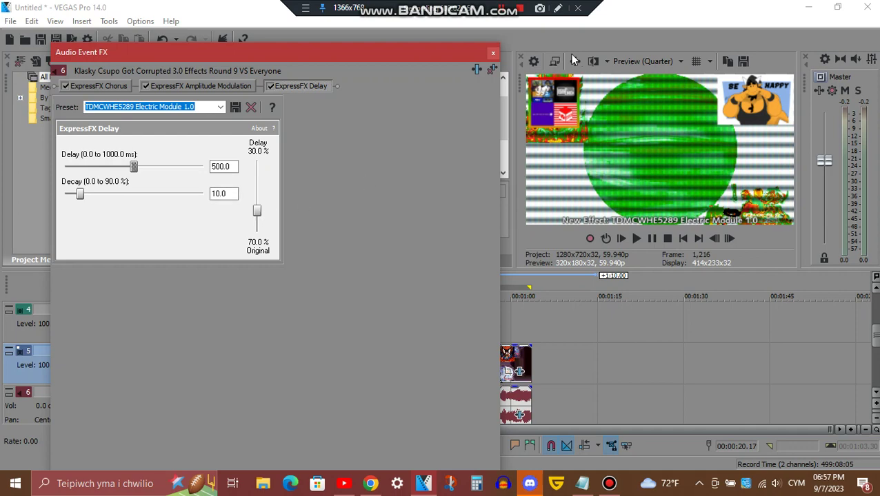
{"action": "left_click", "coordinate": [493, 54]}
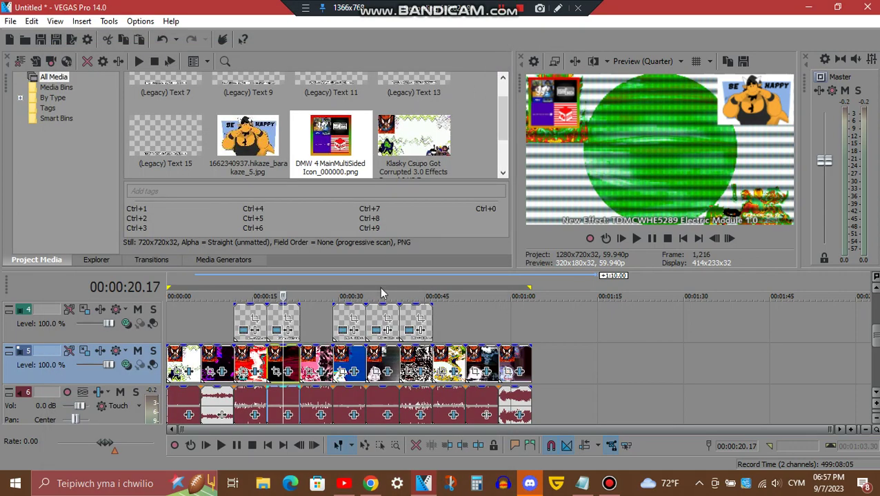
Step: Open the sixth clip's video effects and examine the color of every Gradient Map control point, then close the window
{"action": "left_click", "coordinate": [345, 362]}
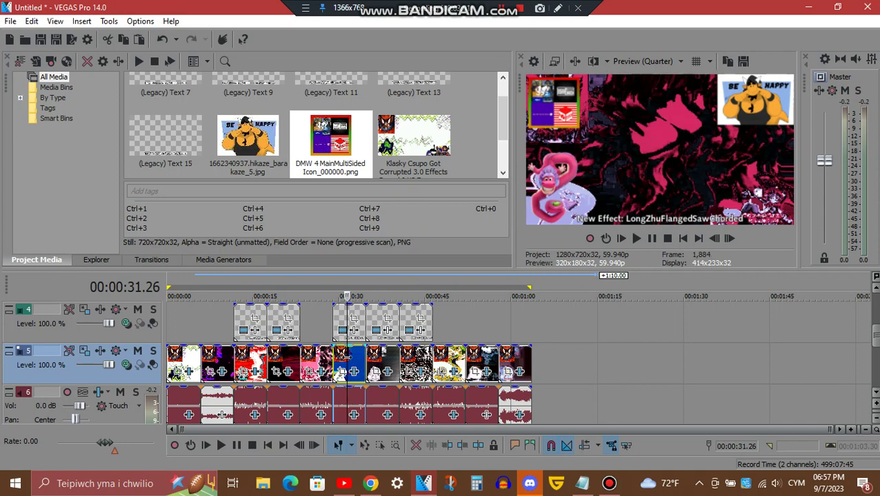
{"action": "left_click", "coordinate": [357, 373]}
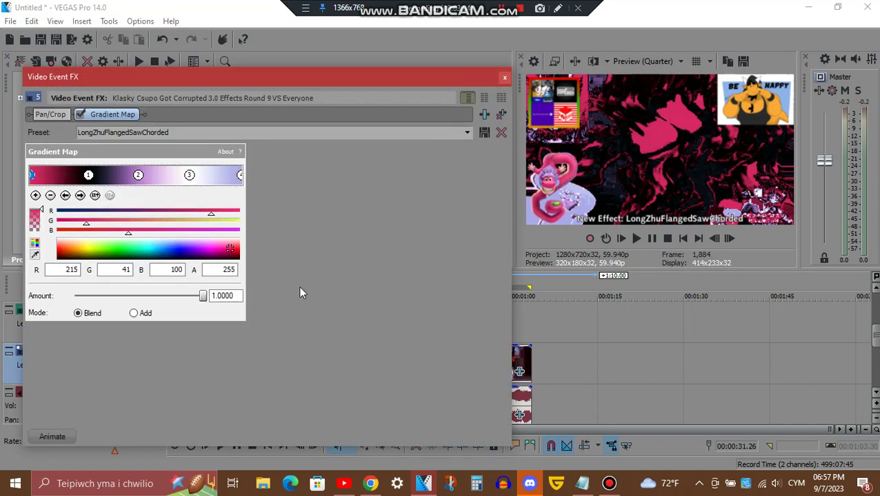
{"action": "left_click", "coordinate": [80, 196]}
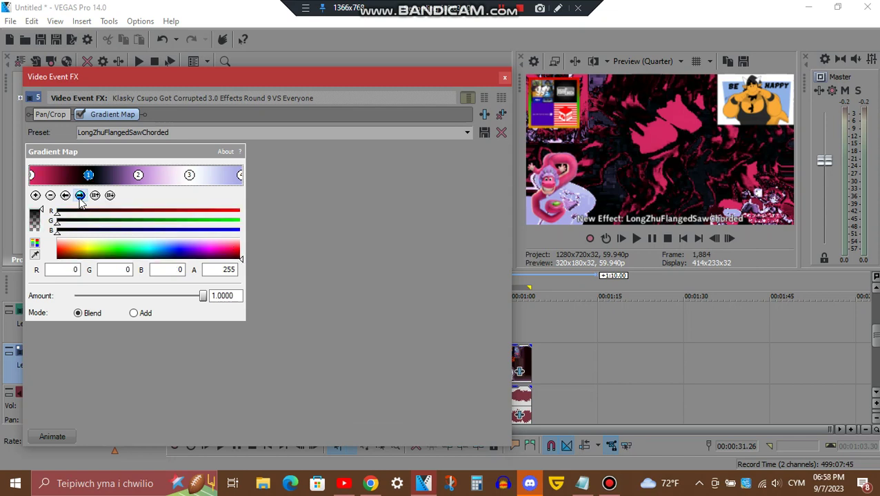
{"action": "left_click", "coordinate": [80, 196]}
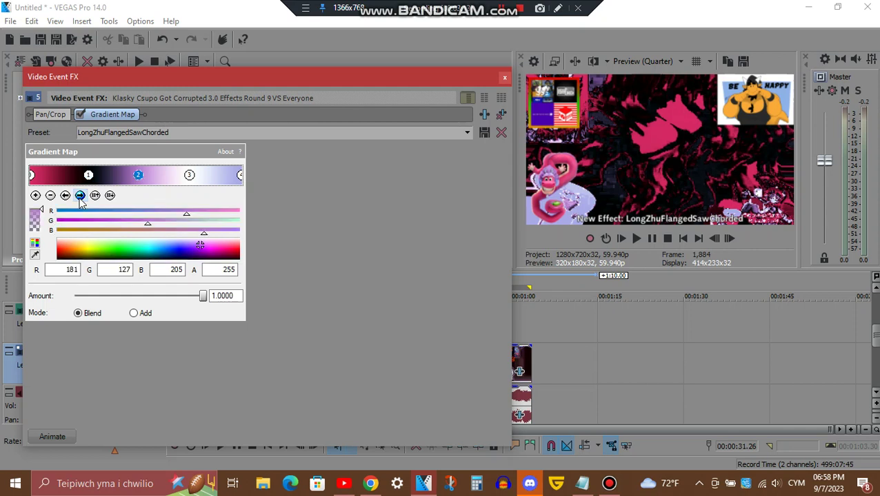
{"action": "left_click", "coordinate": [79, 196]}
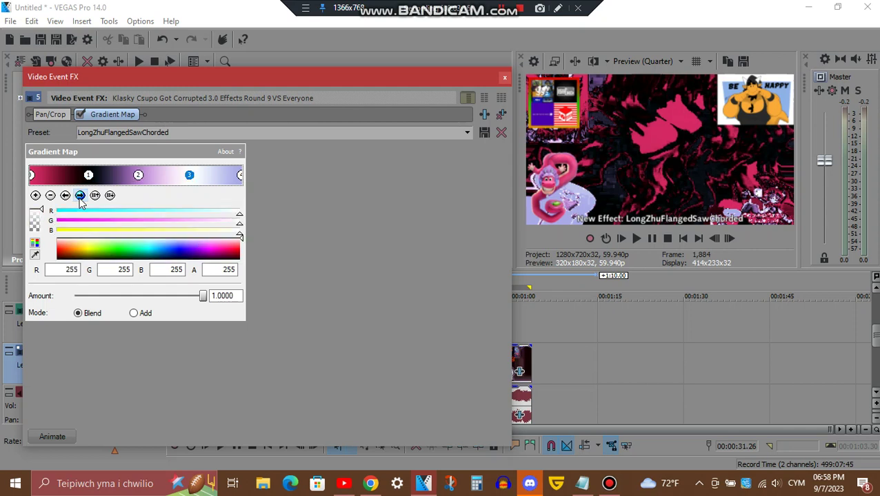
{"action": "left_click", "coordinate": [80, 196]}
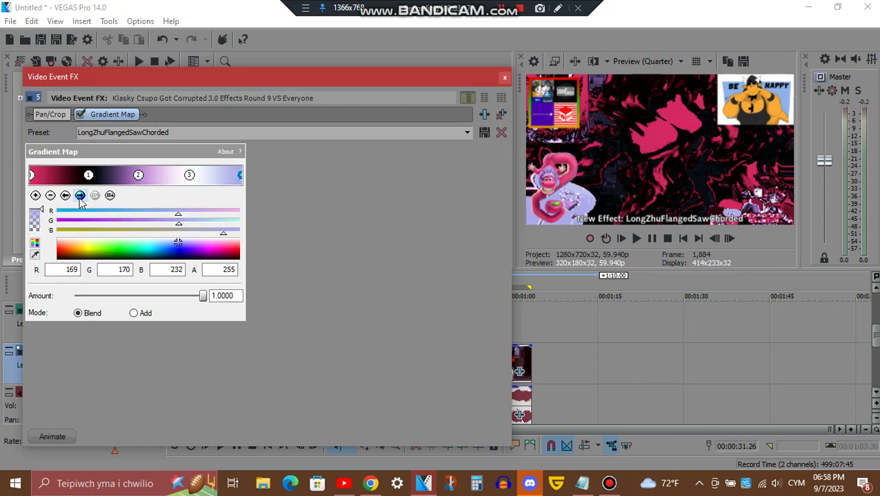
{"action": "left_click", "coordinate": [503, 81]}
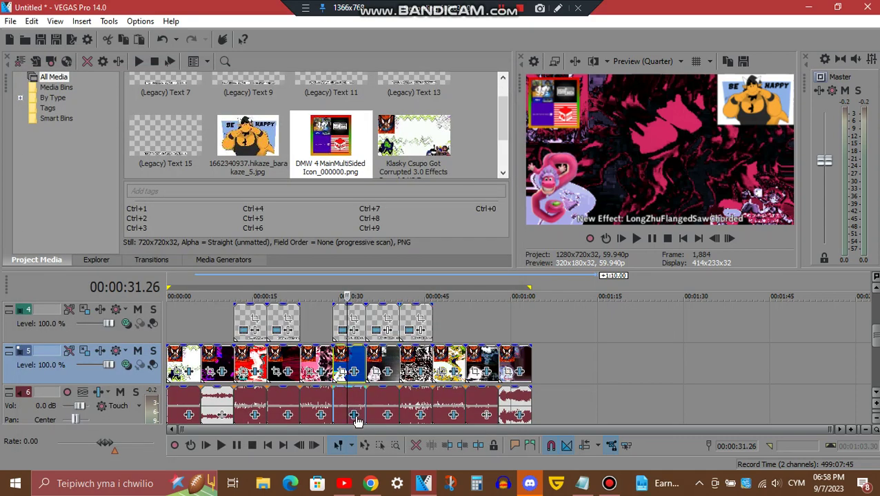
Step: Open the sixth clip's audio effects and examine the full IL Vocodex settings down to its keyboard, then close the window
{"action": "left_click", "coordinate": [354, 415]}
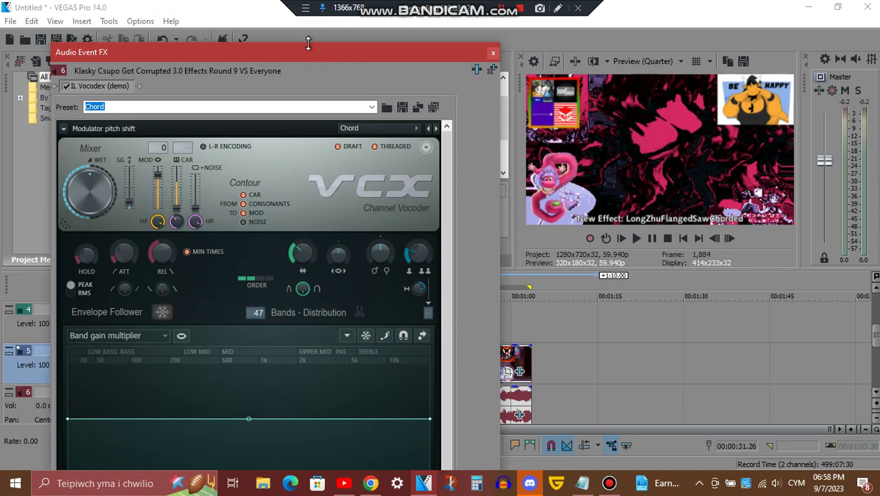
{"action": "mouse_move", "coordinate": [308, 44]}
{"action": "left_mouse_down"}
{"action": "mouse_move", "coordinate": [308, 202]}
{"action": "mouse_move", "coordinate": [315, 209]}
{"action": "mouse_move", "coordinate": [318, 35]}
{"action": "left_mouse_up"}
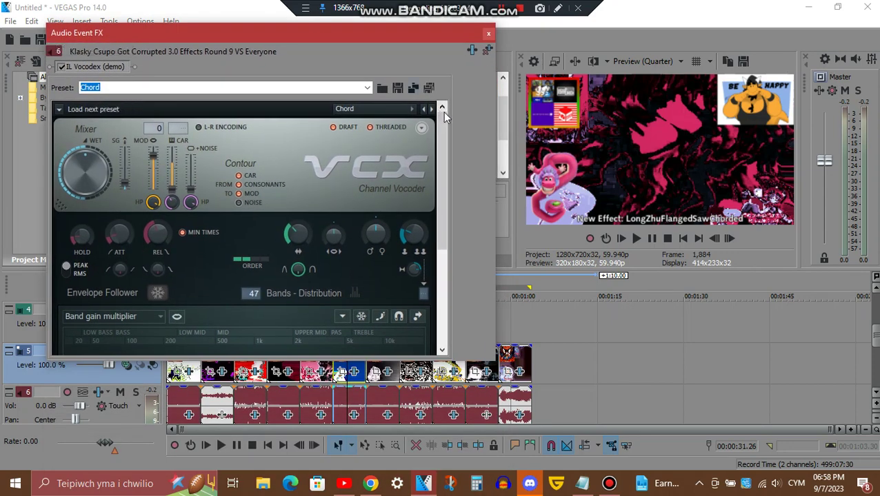
{"action": "left_click_drag", "start_coordinate": [443, 121], "coordinate": [448, 238]}
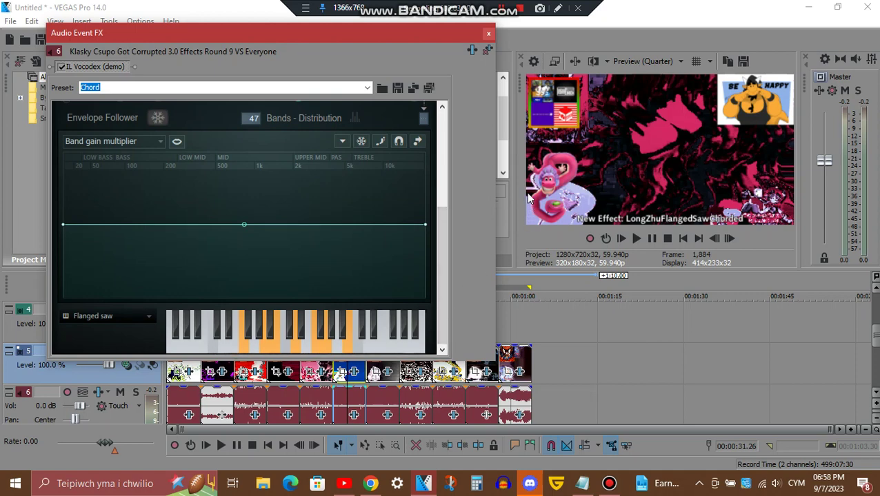
{"action": "left_click", "coordinate": [488, 33]}
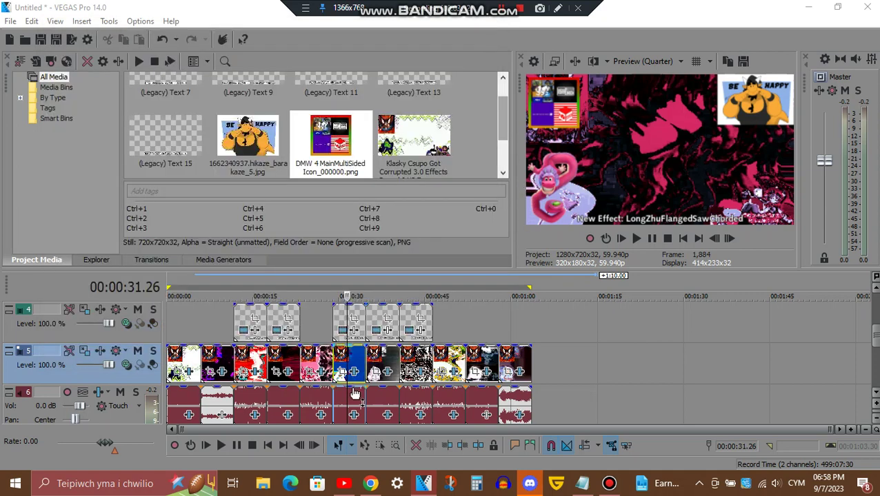
Step: Open the seventh clip's video effects and examine the color of every Gradient Map control point
{"action": "left_click", "coordinate": [383, 371]}
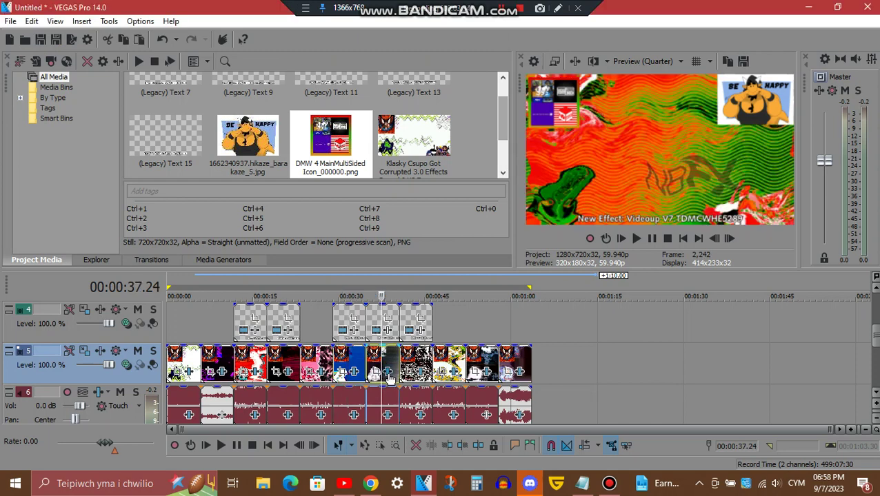
{"action": "left_click", "coordinate": [388, 373]}
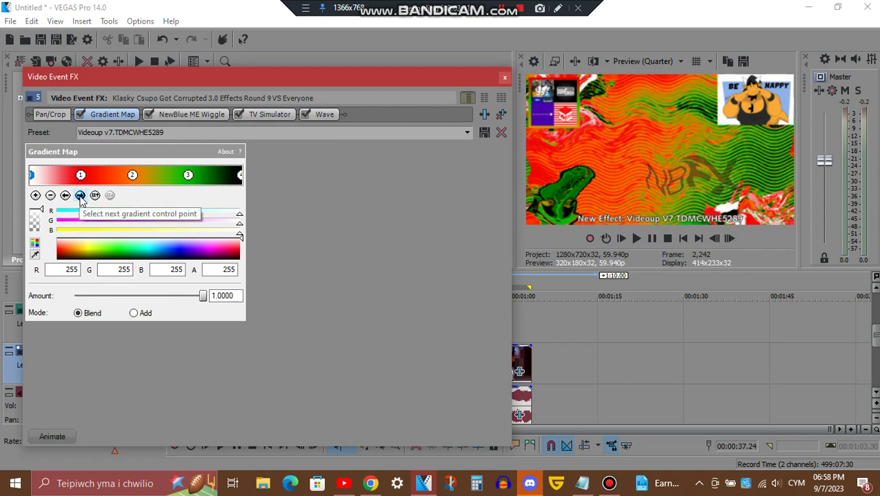
{"action": "left_click", "coordinate": [80, 196]}
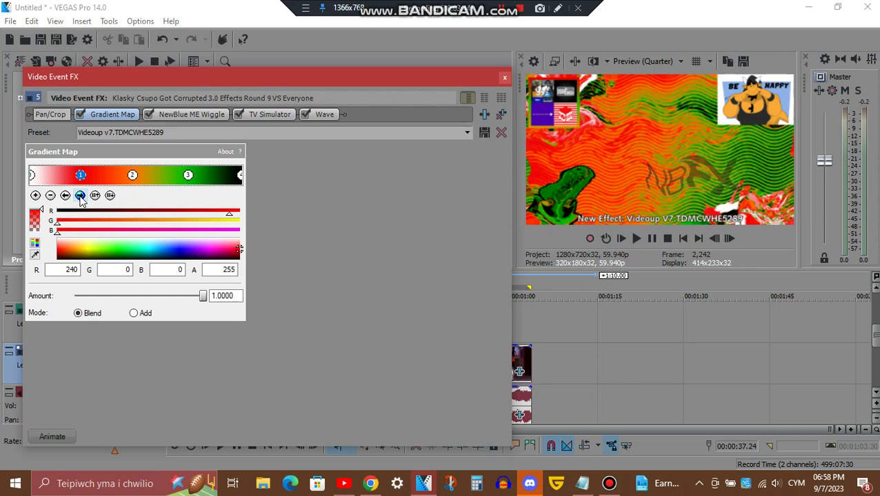
{"action": "left_click", "coordinate": [80, 195]}
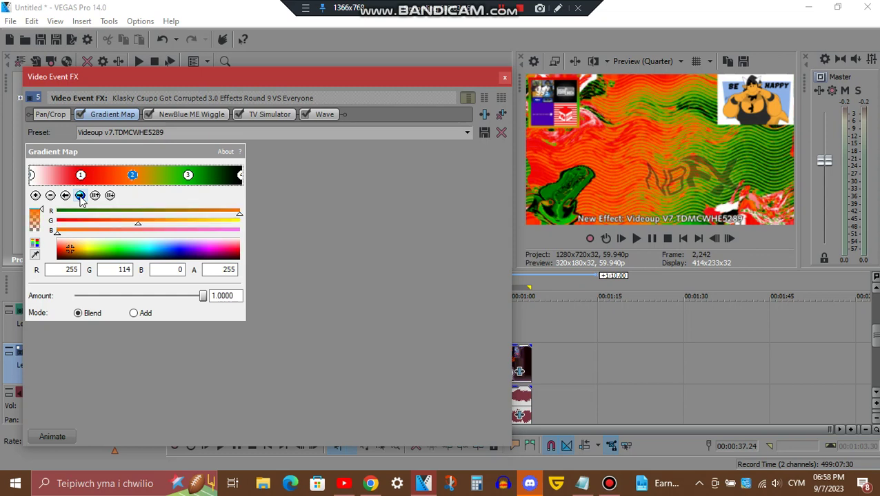
{"action": "left_click", "coordinate": [80, 196]}
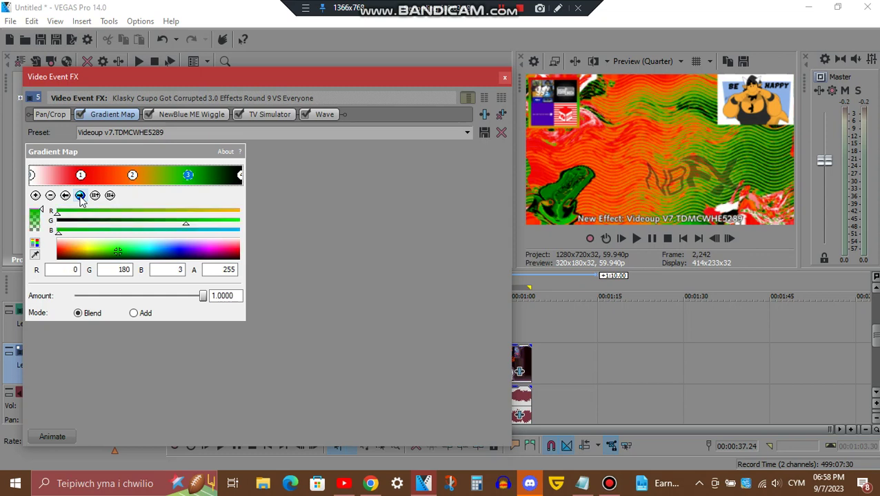
{"action": "left_click", "coordinate": [80, 195]}
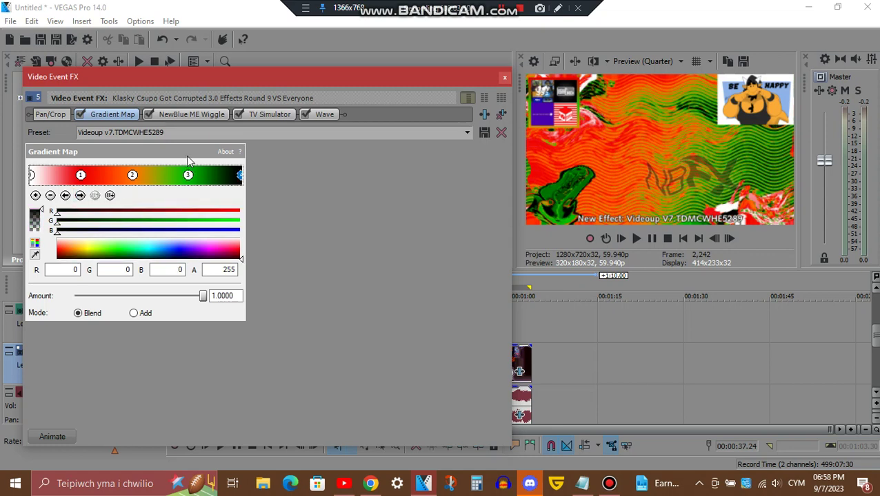
Step: Review the NewBlue ME Wiggle, TV Simulator and Wave settings of the seventh clip, then close its video effects window
{"action": "left_click", "coordinate": [202, 115]}
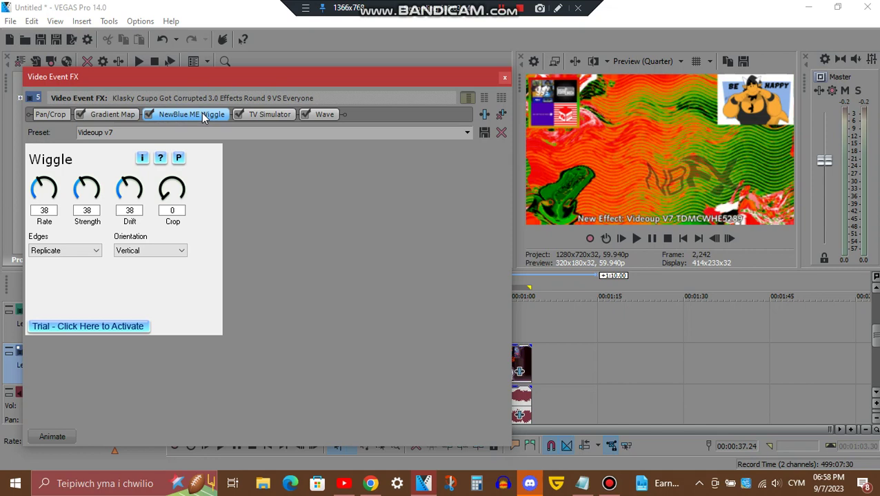
{"action": "left_click", "coordinate": [261, 116]}
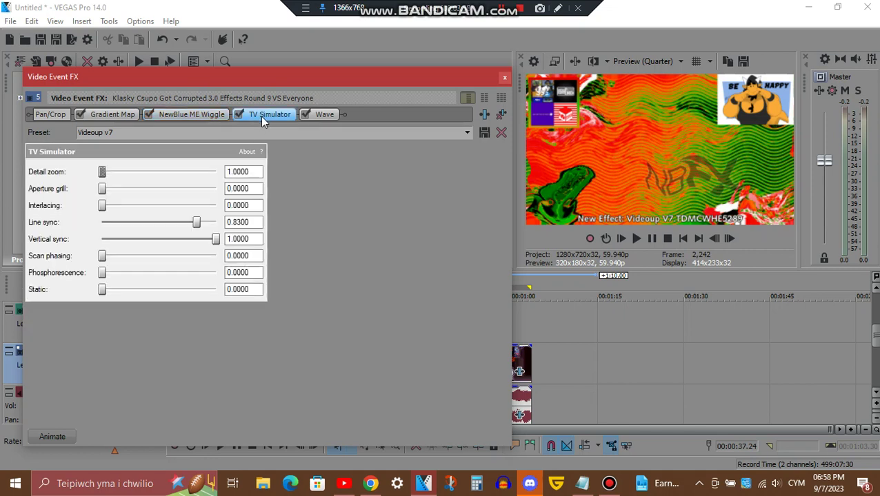
{"action": "left_click", "coordinate": [325, 115]}
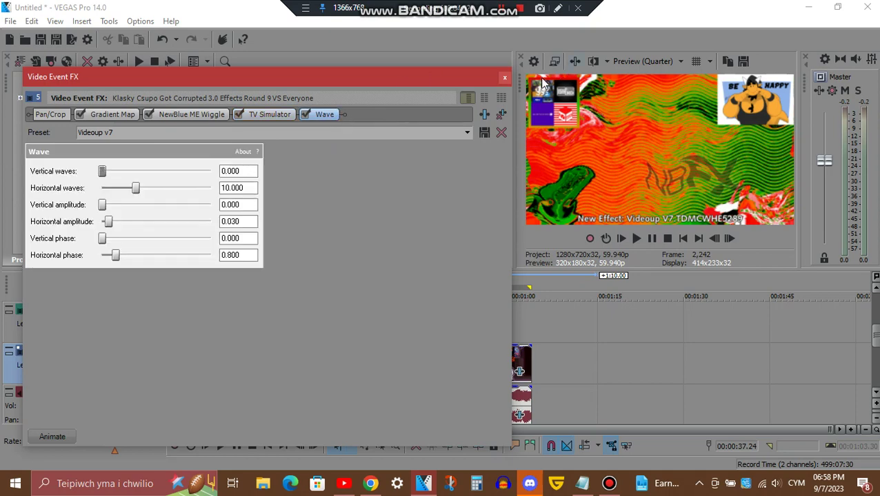
{"action": "left_click", "coordinate": [505, 79]}
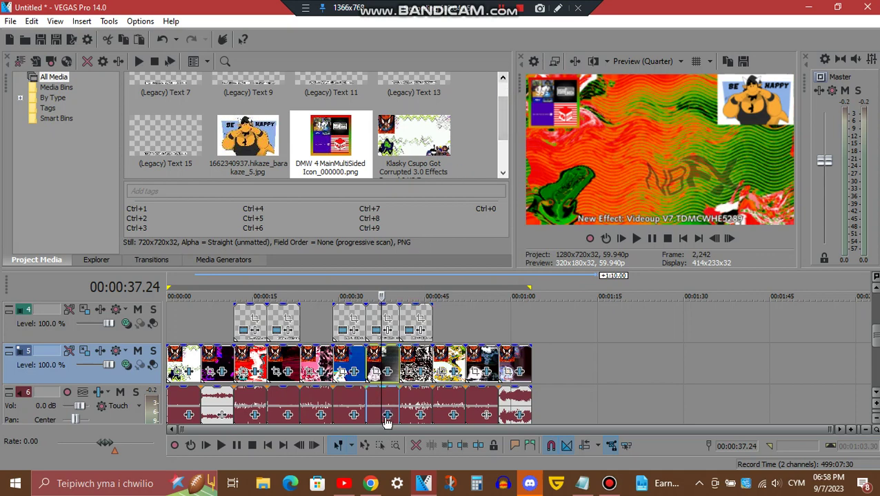
Step: Open the seventh clip's audio effects and review both Orange Vocoders, tb_grumblebum and IL Vocodex down to its keyboard, then close the window
{"action": "left_click", "coordinate": [386, 416]}
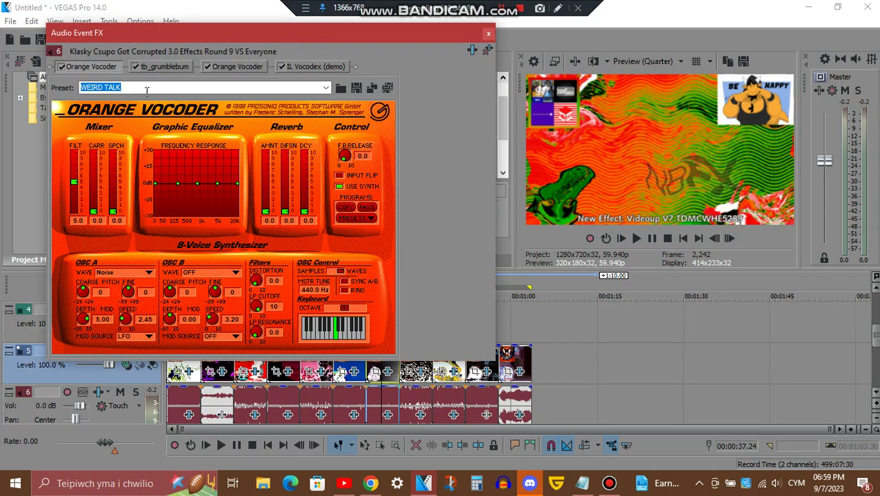
{"action": "left_click", "coordinate": [175, 61]}
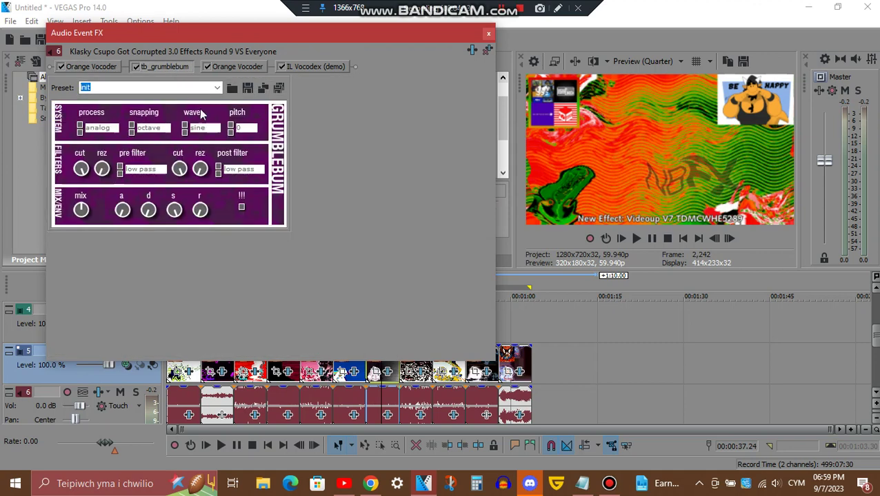
{"action": "left_click", "coordinate": [230, 68]}
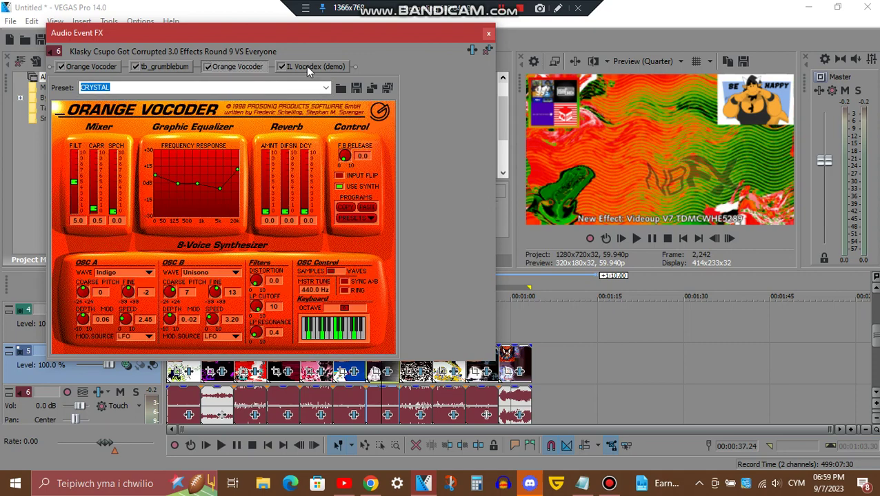
{"action": "left_click", "coordinate": [306, 66]}
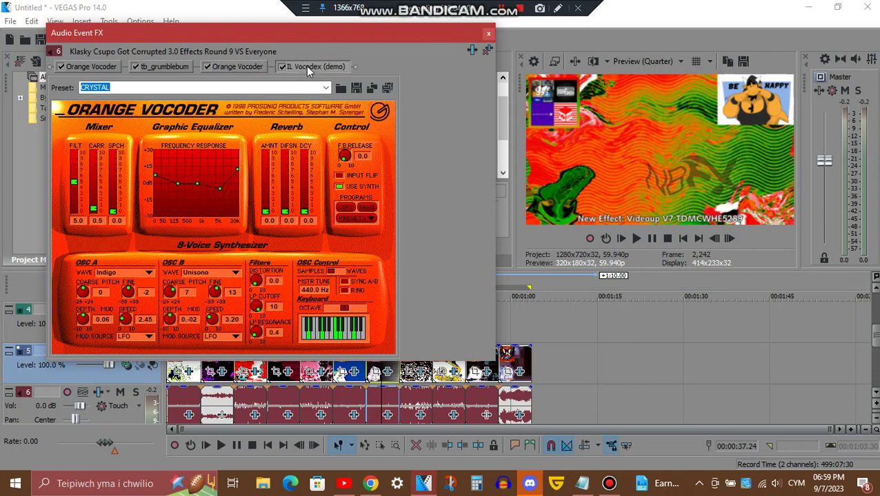
{"action": "left_click_drag", "start_coordinate": [281, 30], "coordinate": [299, 60]}
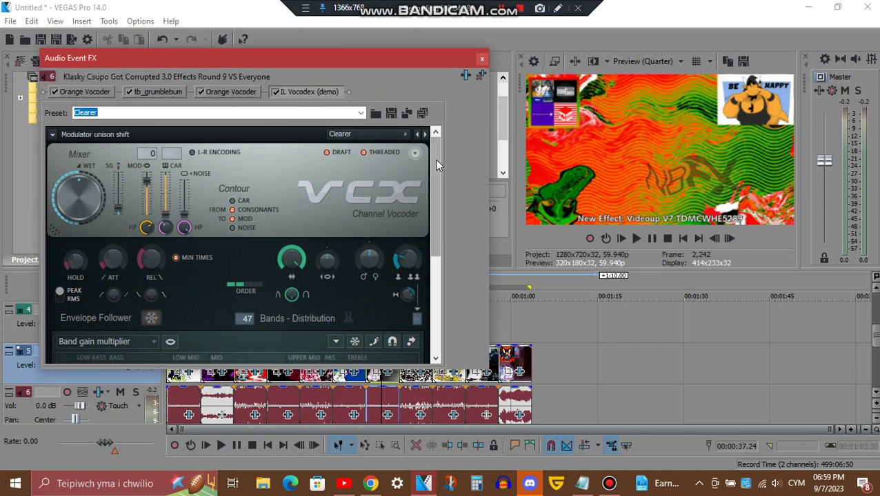
{"action": "left_click_drag", "start_coordinate": [435, 164], "coordinate": [438, 309]}
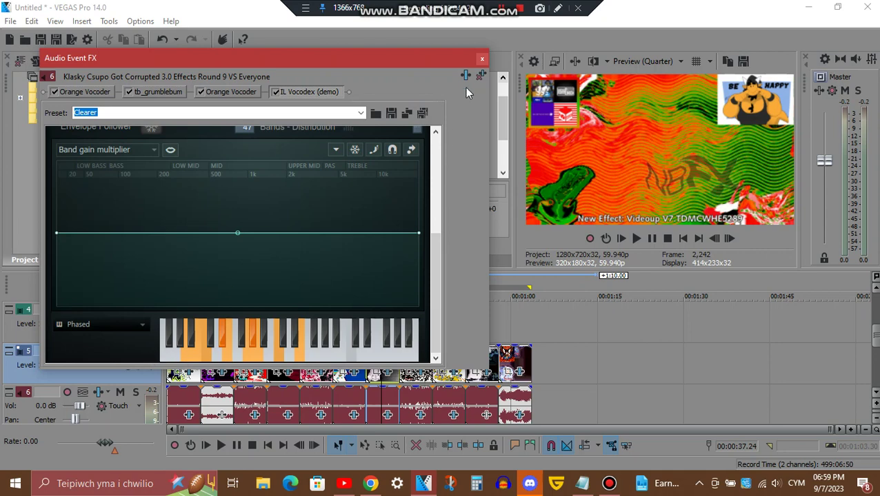
{"action": "left_click", "coordinate": [482, 60]}
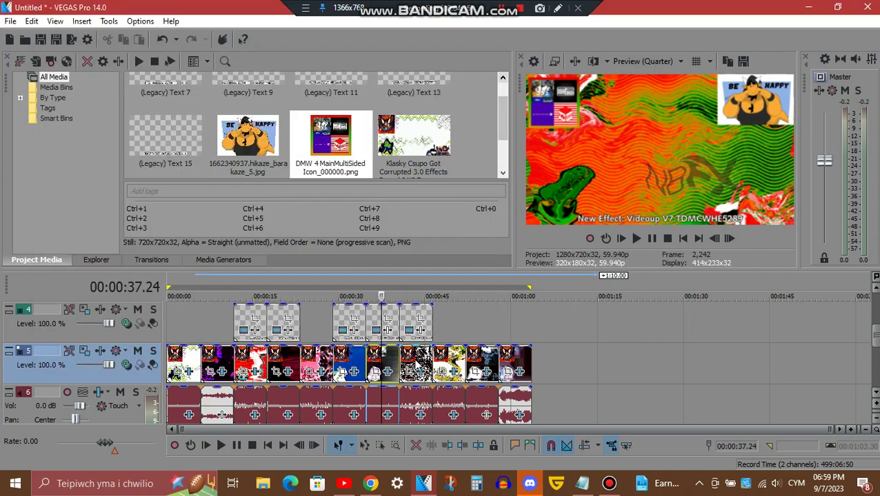
Step: Preview the eighth clip, open its video effects and examine the color of every Gradient Map control point, then close the window
{"action": "left_click", "coordinate": [414, 296]}
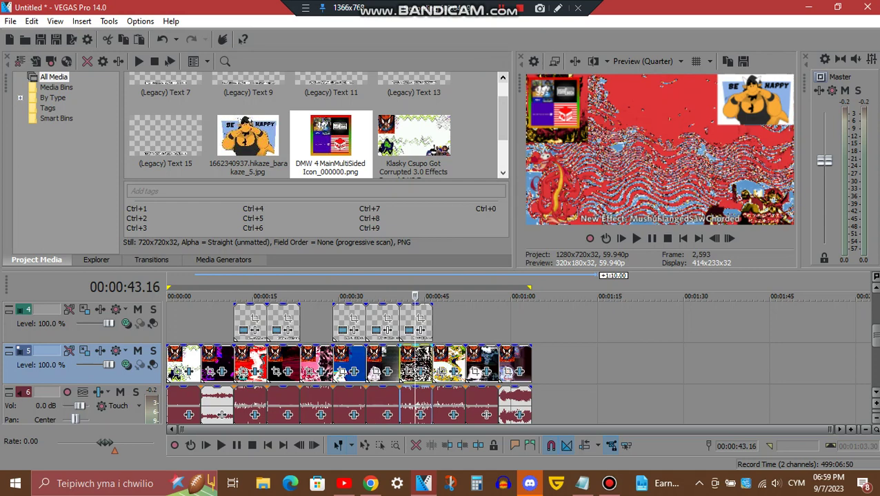
{"action": "left_click", "coordinate": [421, 373]}
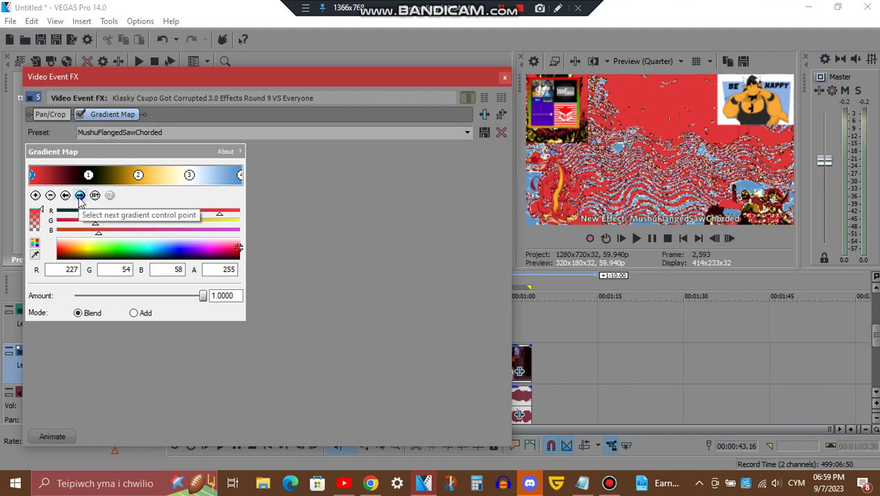
{"action": "left_click", "coordinate": [80, 196]}
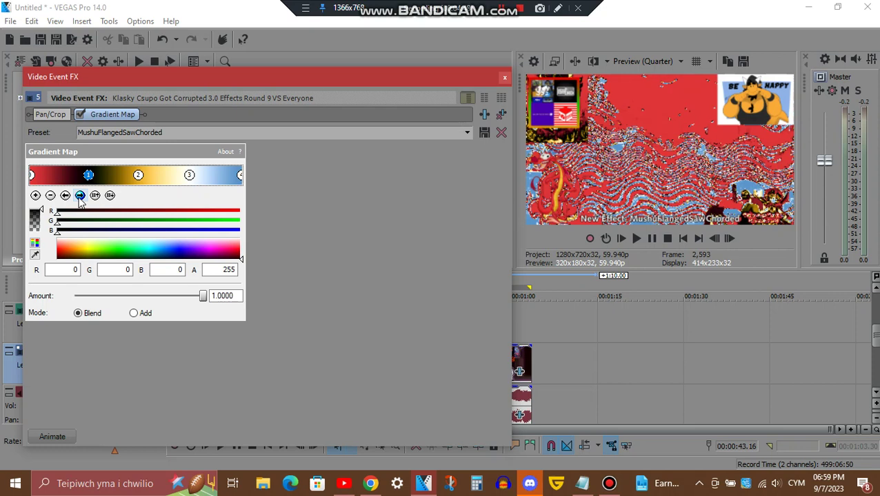
{"action": "left_click", "coordinate": [80, 196]}
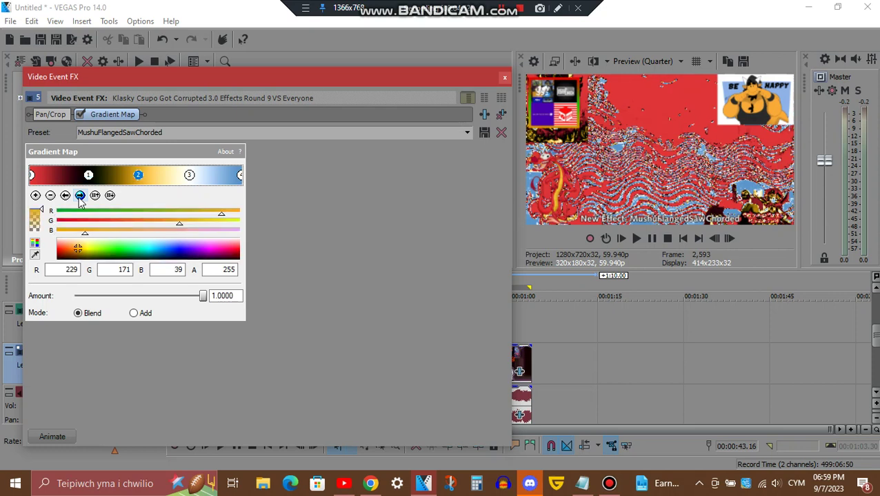
{"action": "left_click", "coordinate": [80, 196]}
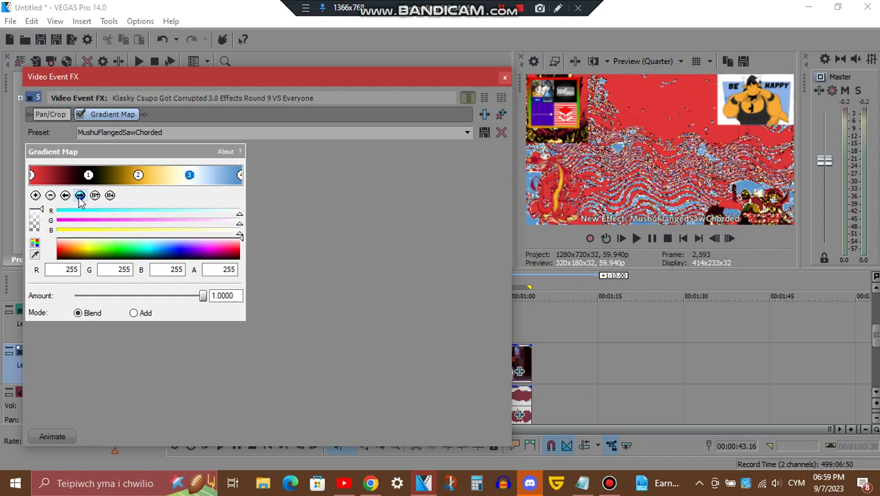
{"action": "left_click", "coordinate": [80, 196]}
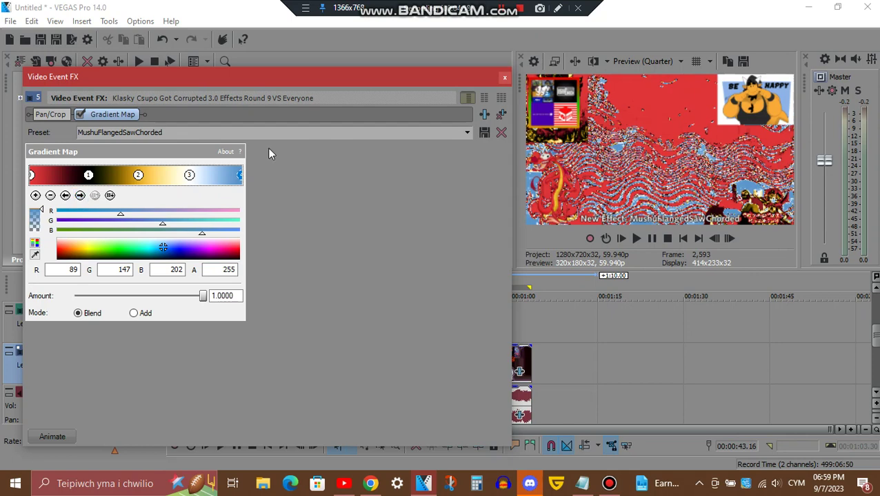
{"action": "left_click", "coordinate": [504, 82]}
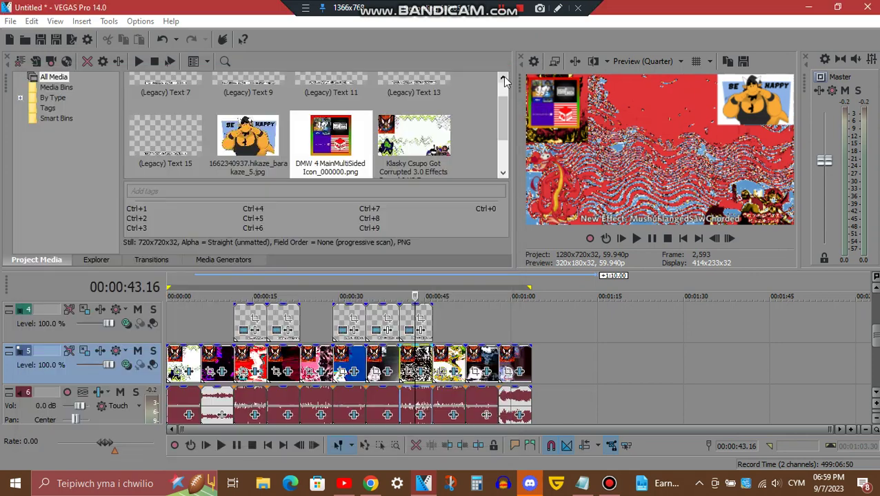
Step: Open the eighth clip's audio effects and examine the full IL Vocodex settings down to its keyboard, then close the window
{"action": "left_click", "coordinate": [421, 416]}
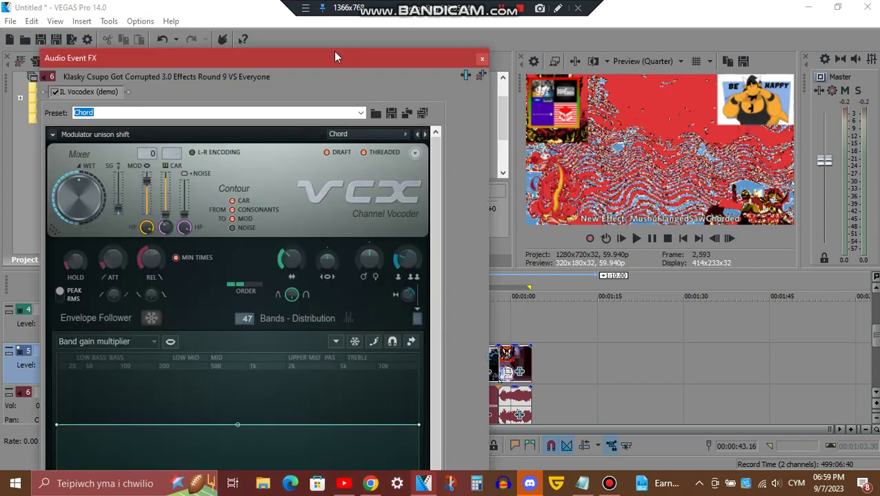
{"action": "left_click_drag", "start_coordinate": [330, 47], "coordinate": [352, 53]}
{"action": "left_click_drag", "start_coordinate": [439, 146], "coordinate": [459, 264]}
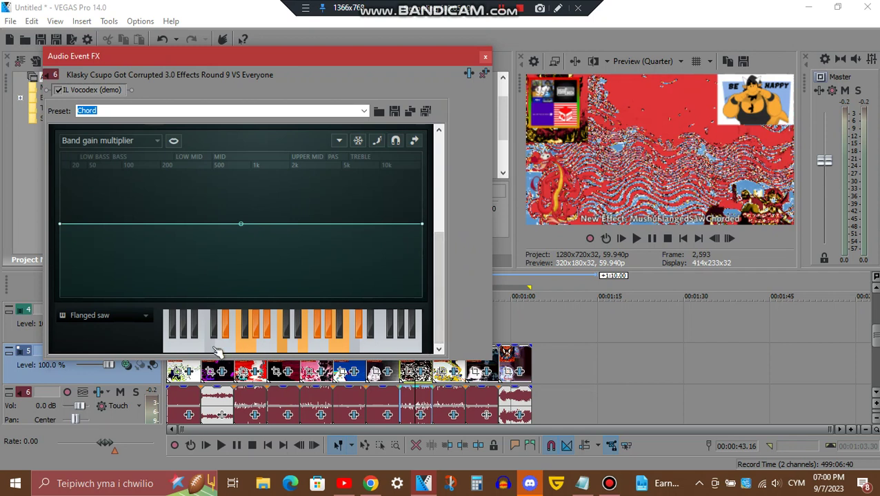
{"action": "left_click", "coordinate": [486, 59]}
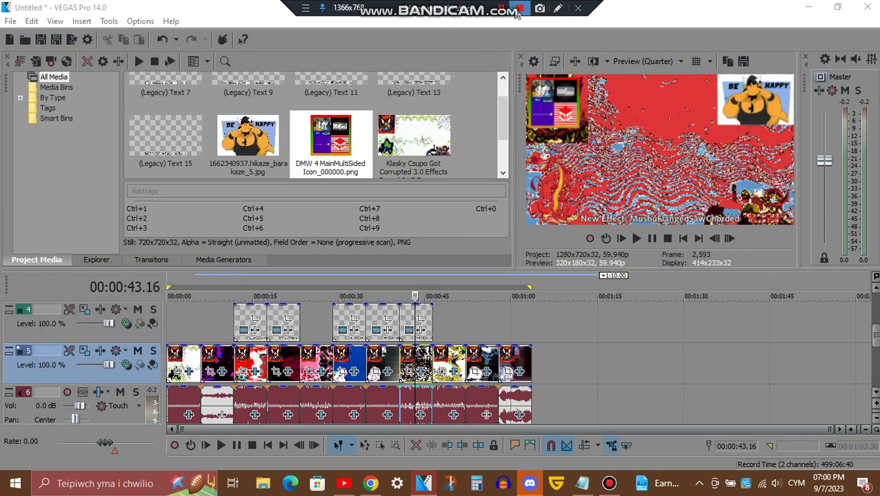